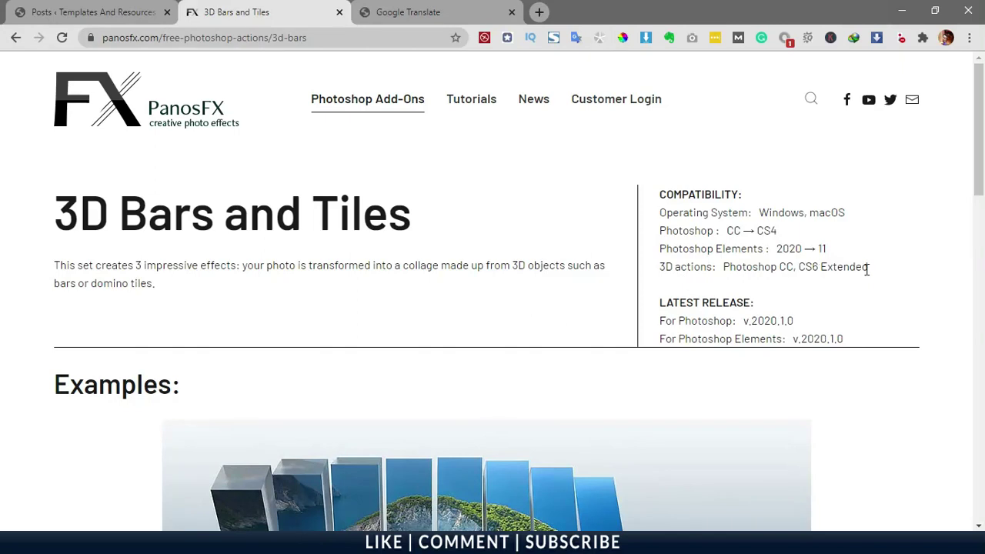
- Step through the 3D Bars slideshow to view the Eight Bars, Domino and 4x4 Tiles examples
scroll(862, 269, "down", 1)
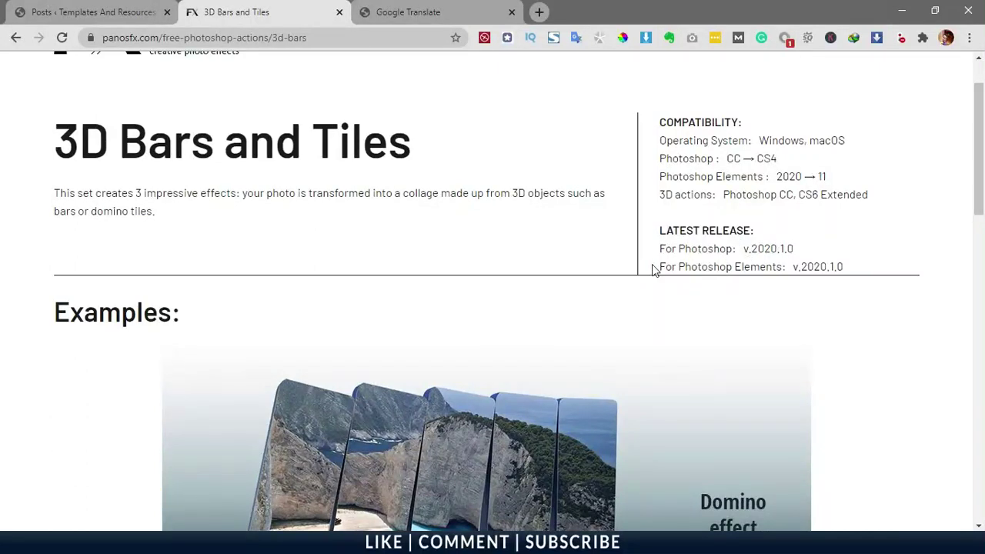
scroll(570, 254, "down", 3)
scroll(444, 243, "down", 2)
scroll(444, 244, "down", 1)
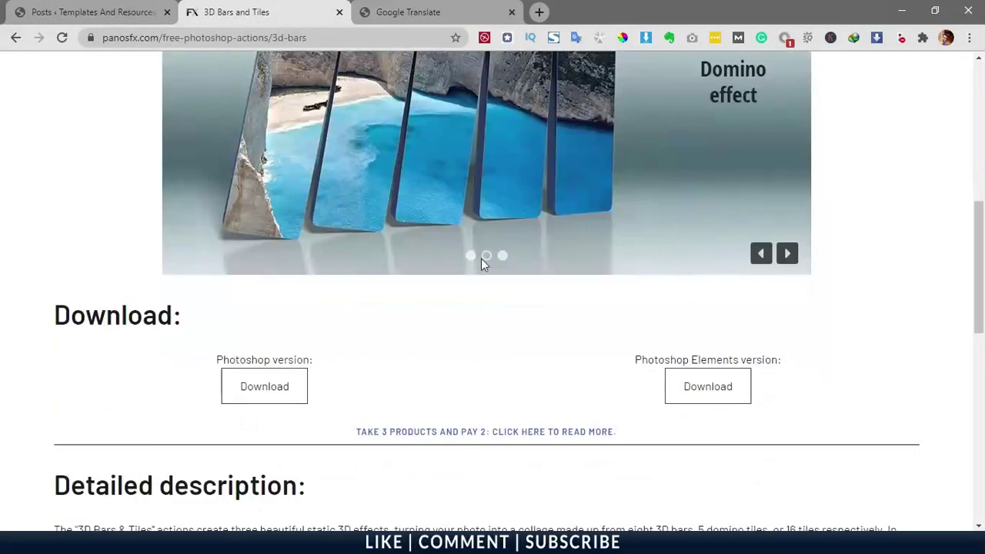
scroll(481, 258, "up", 1)
left_click(761, 398)
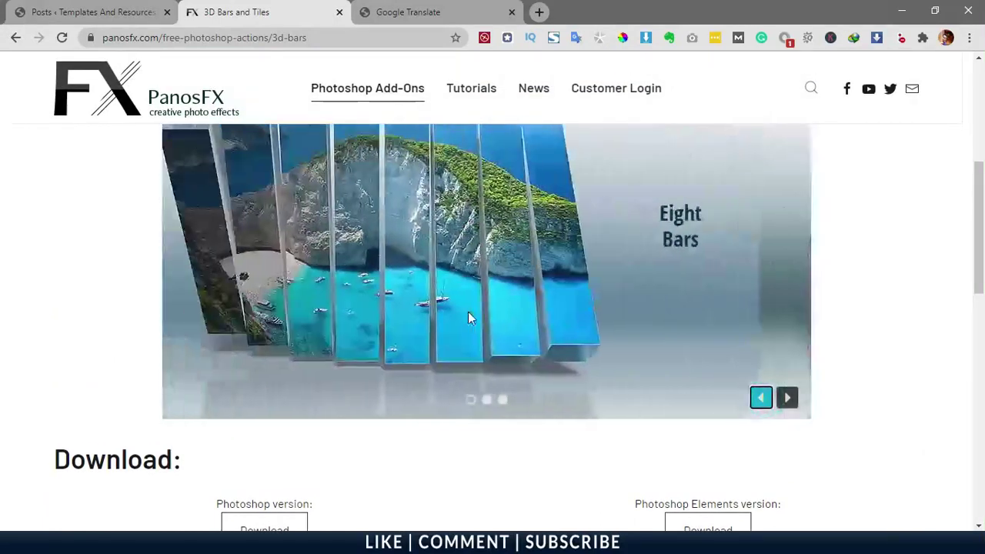
scroll(554, 362, "up", 1)
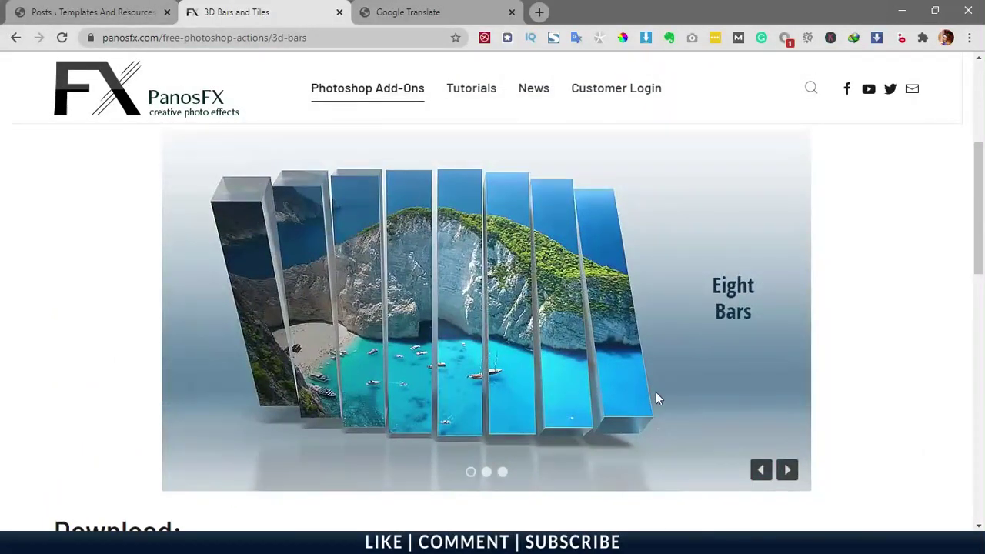
left_click(786, 471)
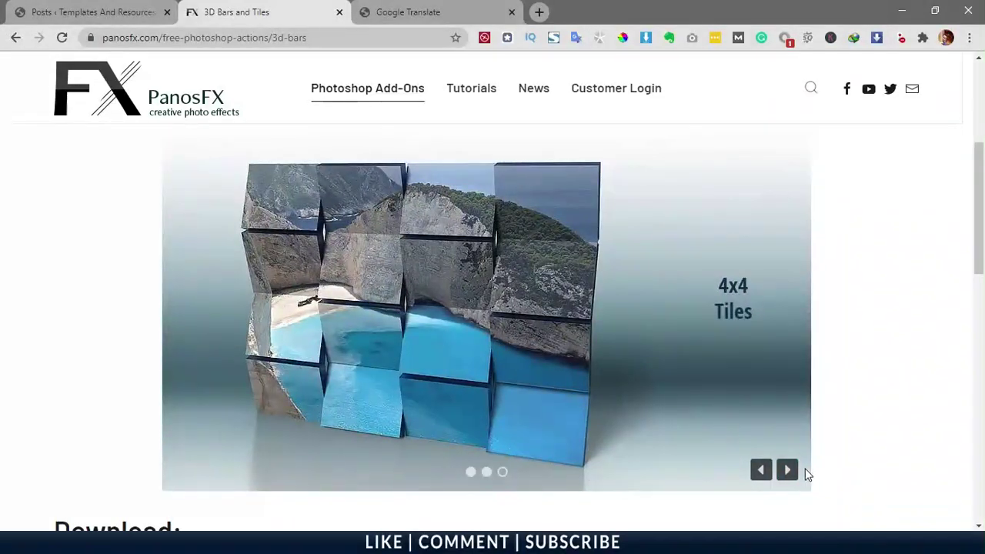
scroll(556, 385, "down", 2)
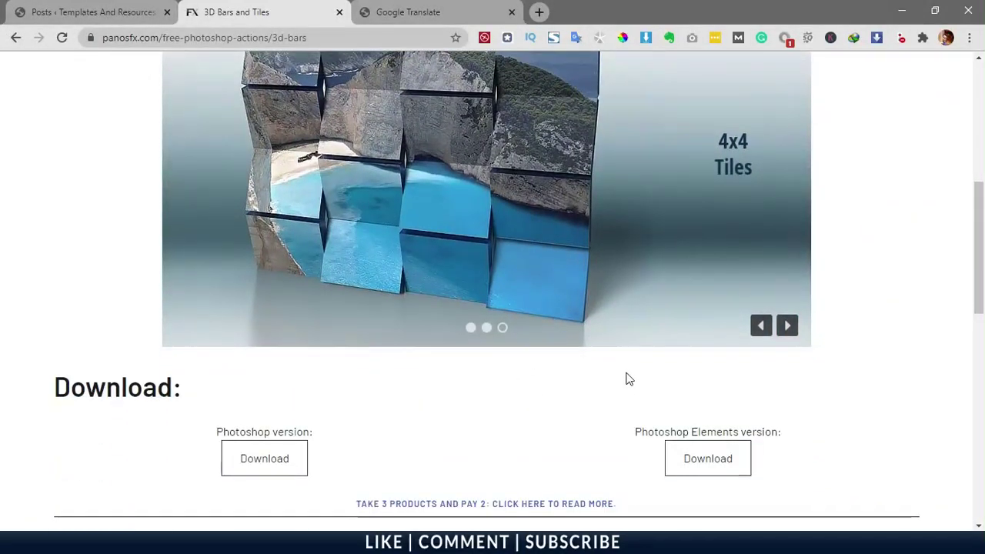
left_click(787, 330)
scroll(598, 355, "up", 2)
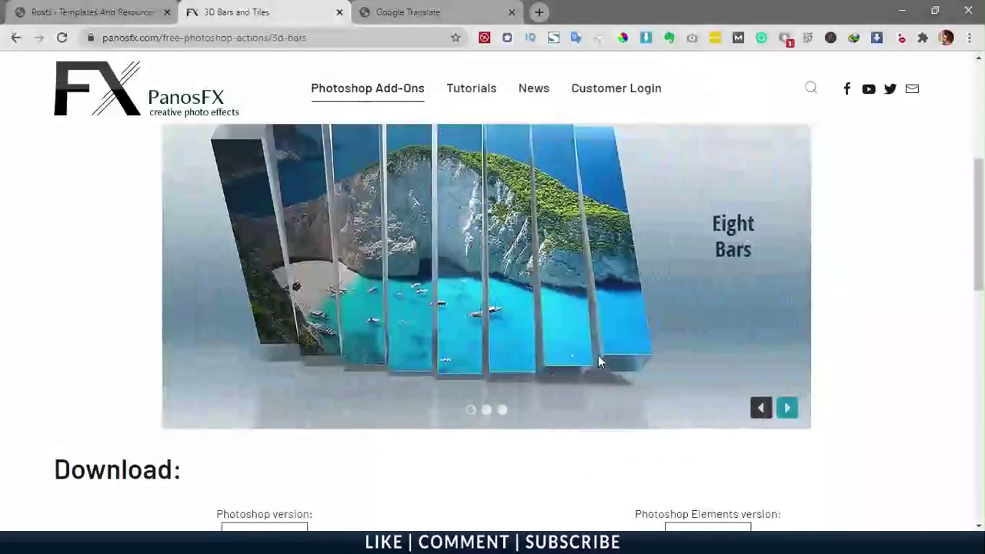
- Scroll down to the Download section with the Photoshop and Photoshop Elements versions
scroll(598, 359, "down", 4)
scroll(385, 308, "down", 1)
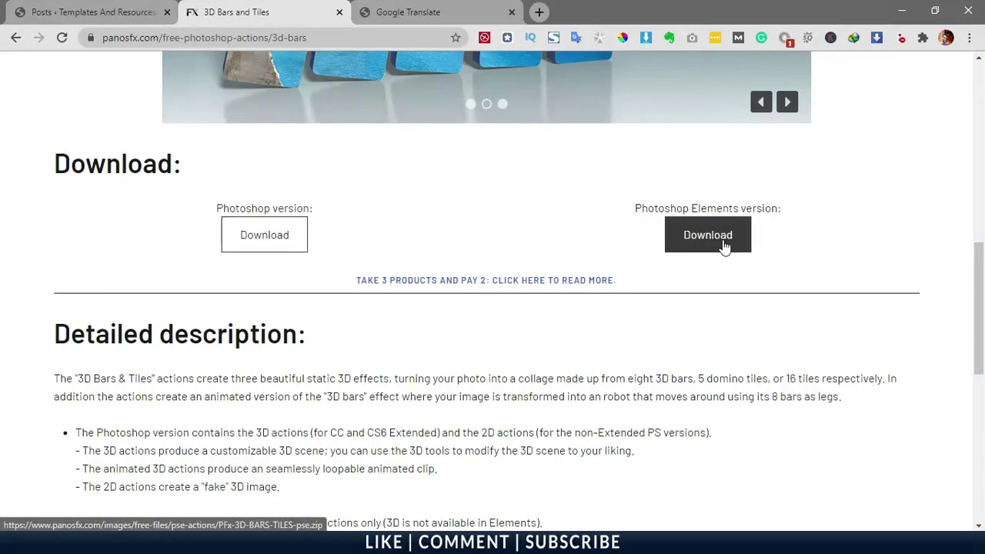
scroll(712, 346, "down", 1)
scroll(712, 346, "down", 3)
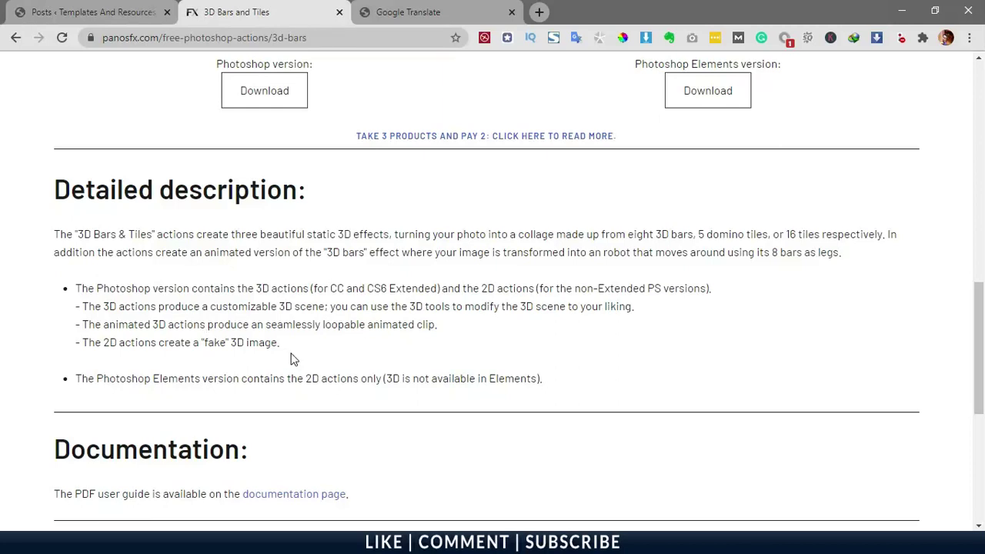
scroll(291, 359, "up", 4)
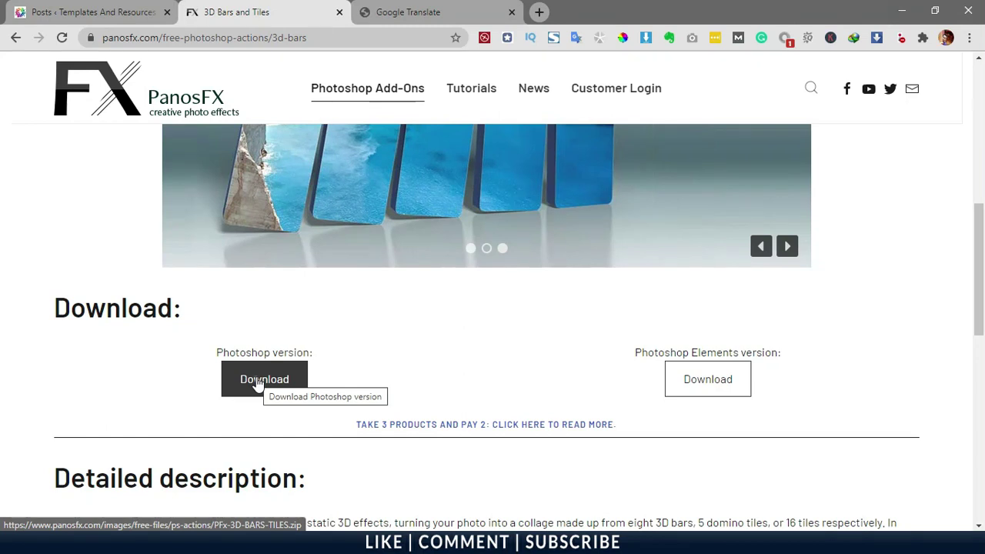
- Download the Photoshop version PFx-3D-BARS-TILES.zip (267.42 KB), accepting the duplicate-link download
left_click(258, 384)
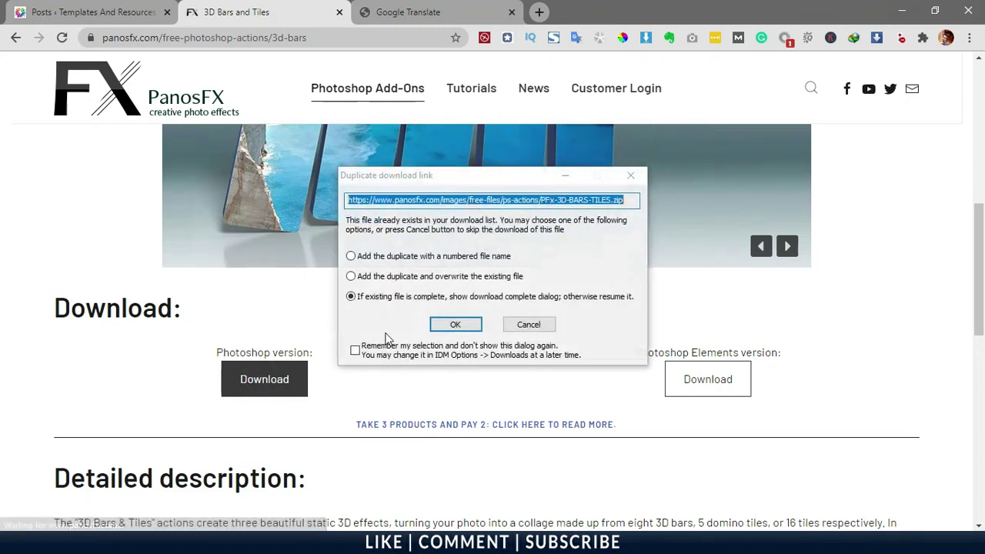
left_click(456, 325)
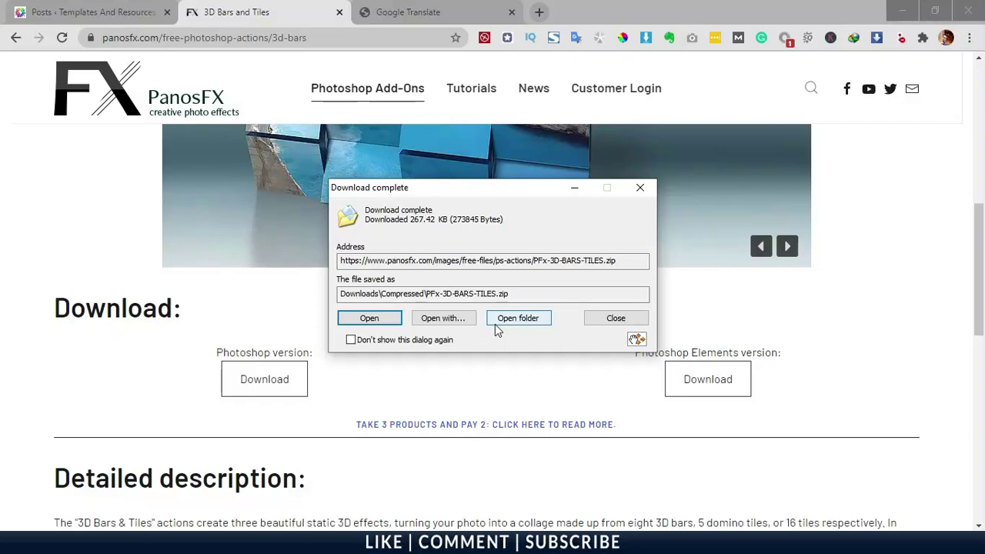
left_click(615, 318)
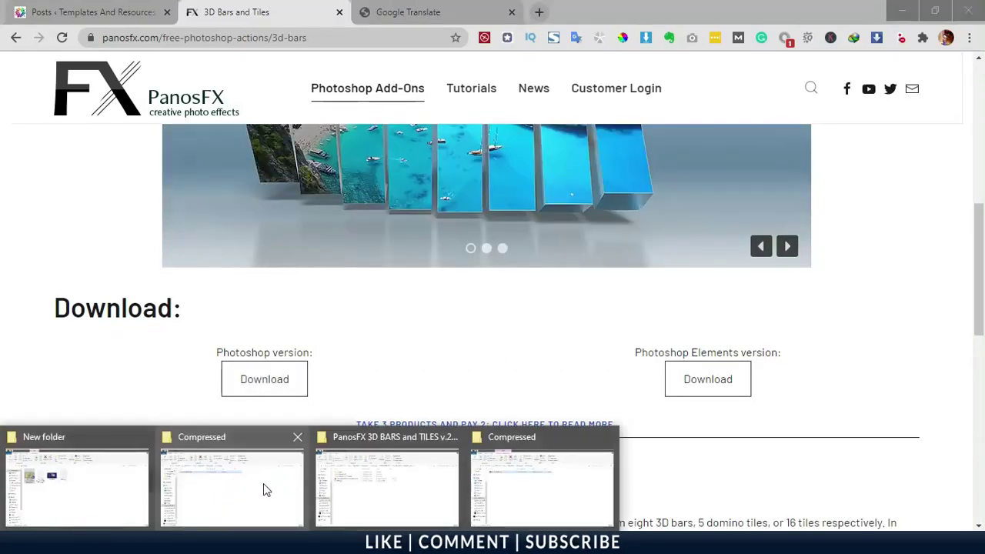
- Extract PFx-3D-BARS-TILES.zip into a PFx-3D-BARS-TILES folder, then delete the zip archive
left_click(474, 478)
left_click(271, 248)
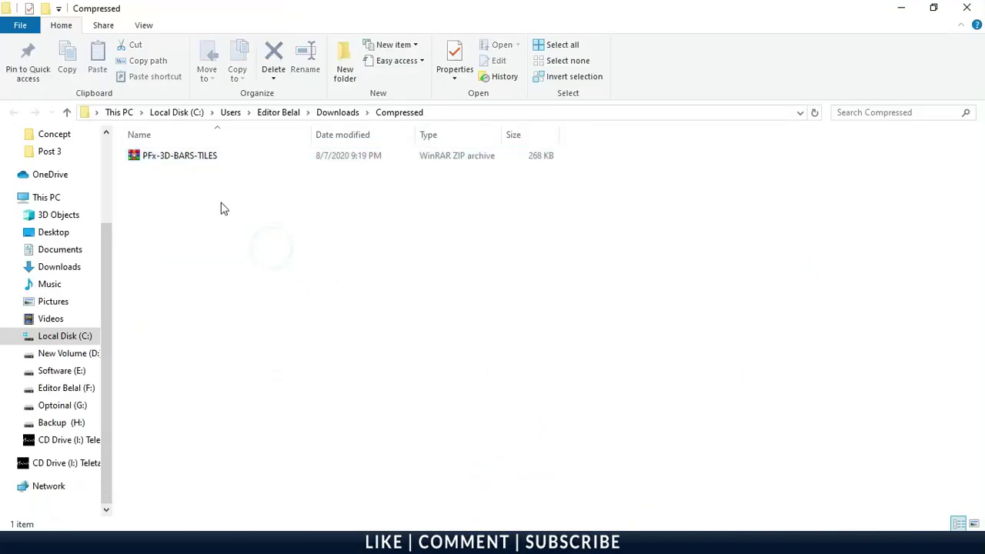
right_click(180, 167)
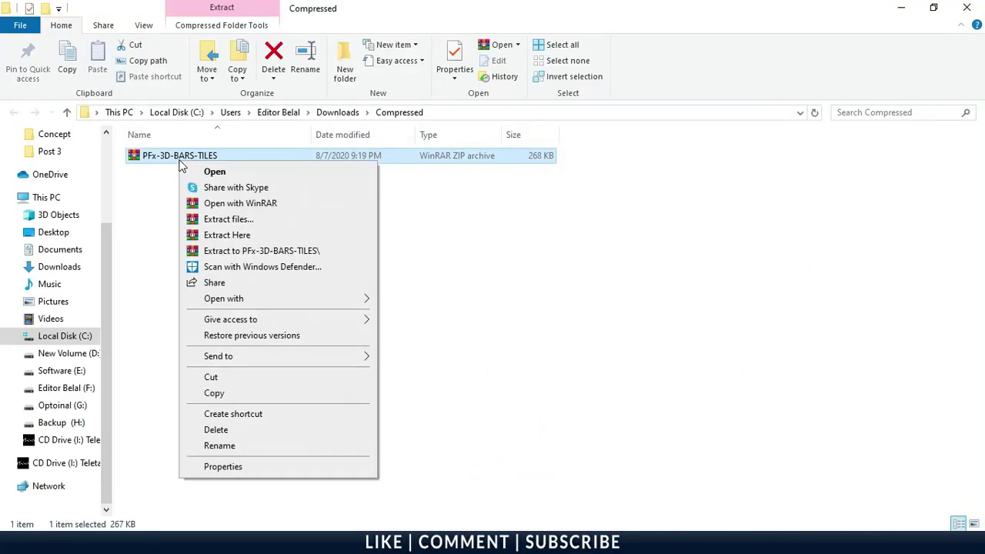
left_click(224, 220)
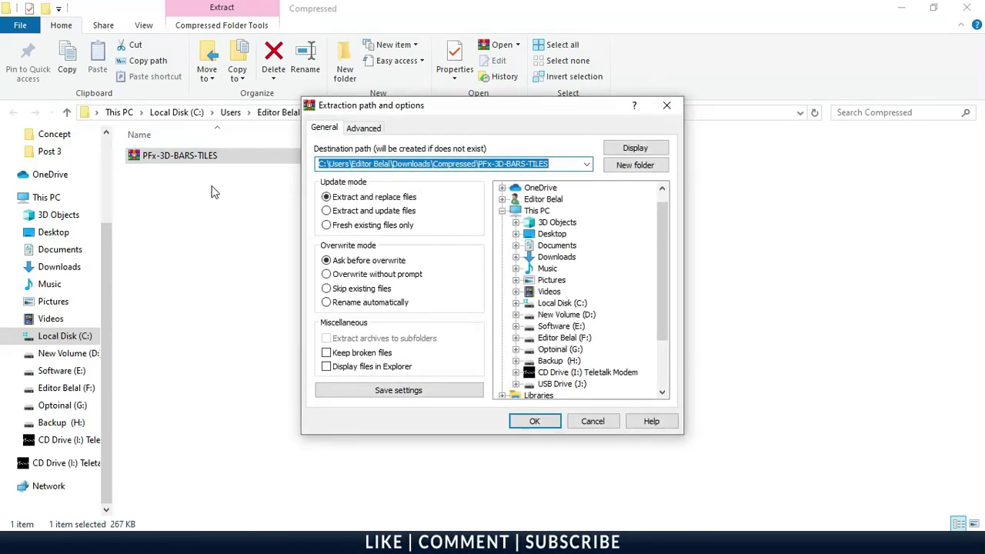
left_click(537, 422)
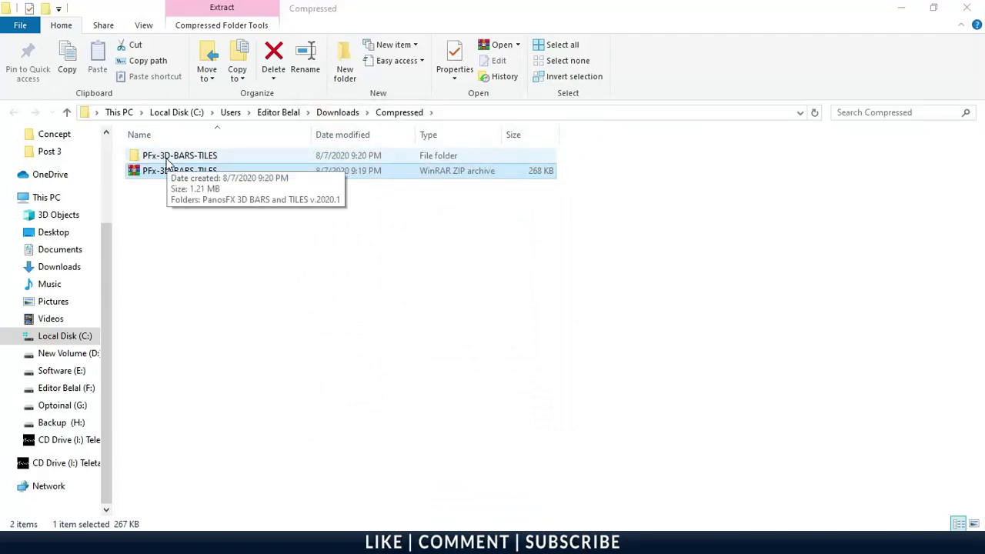
left_click(182, 176)
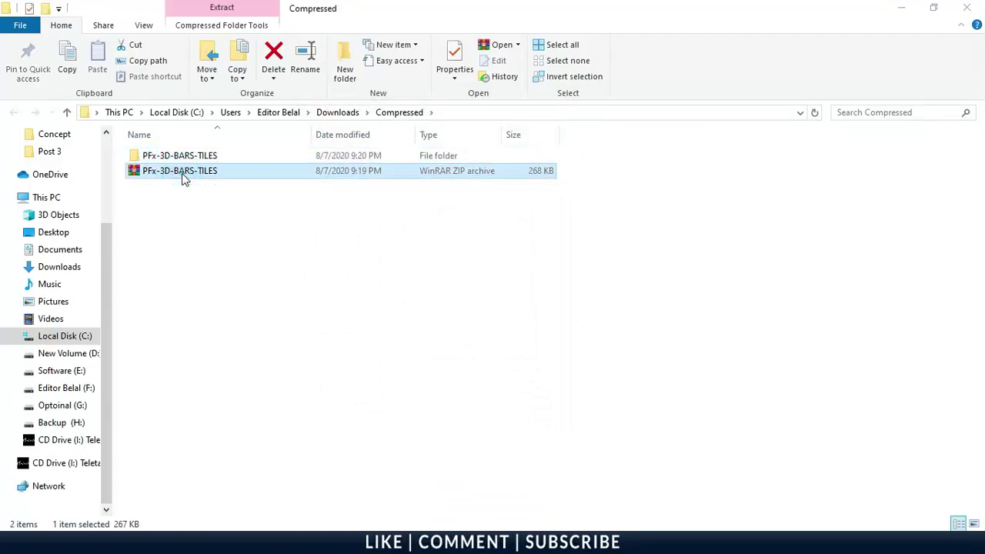
key("Delete")
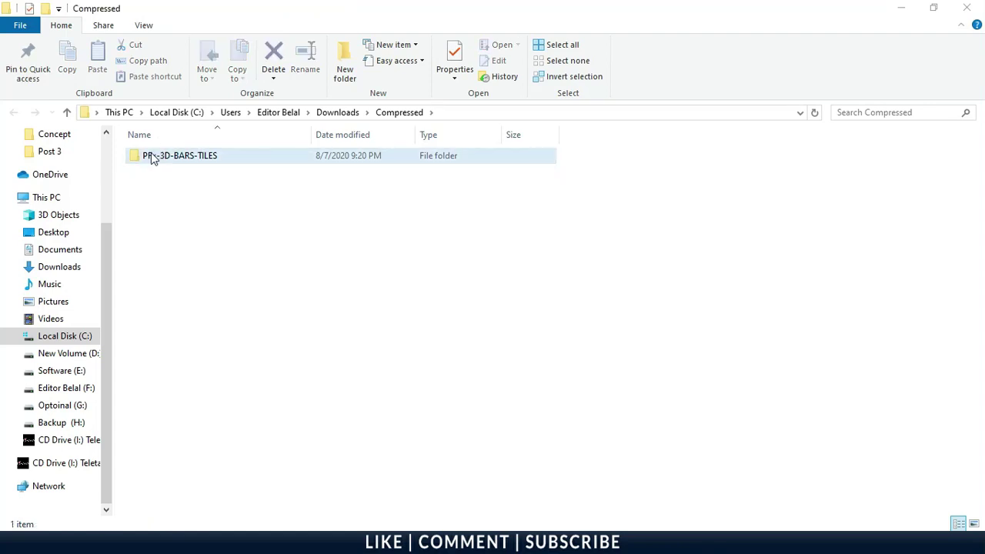
- Open PanosFX 3D BARS and TILES v.2020.1 and review its 2D, CC and CS6 Extended action folders
left_click(151, 157)
double_click(151, 156)
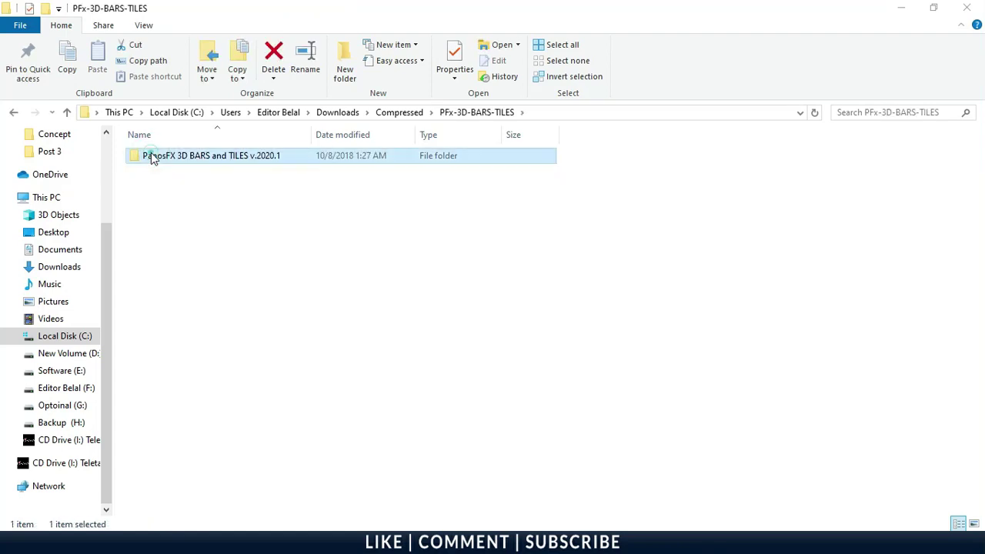
double_click(154, 156)
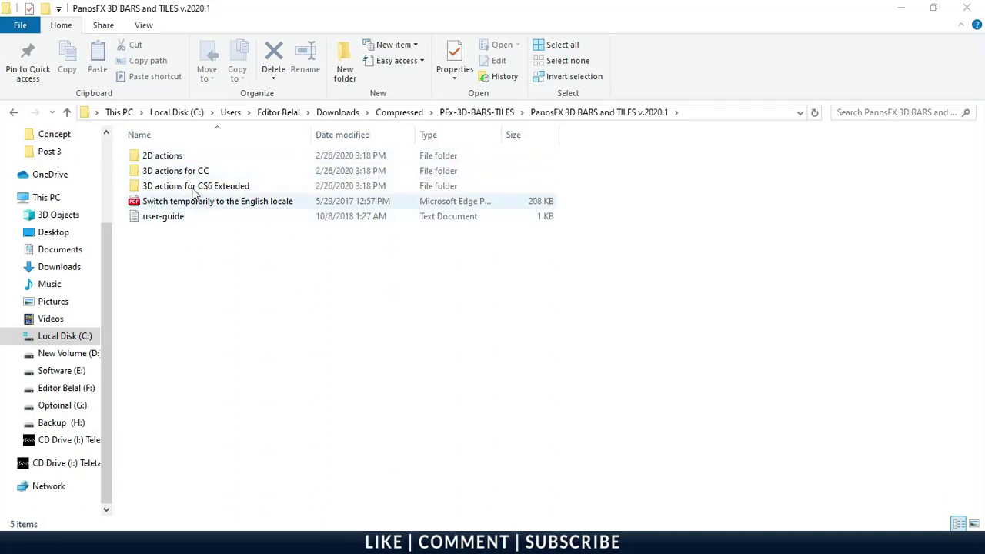
left_click(160, 155)
left_click(182, 171)
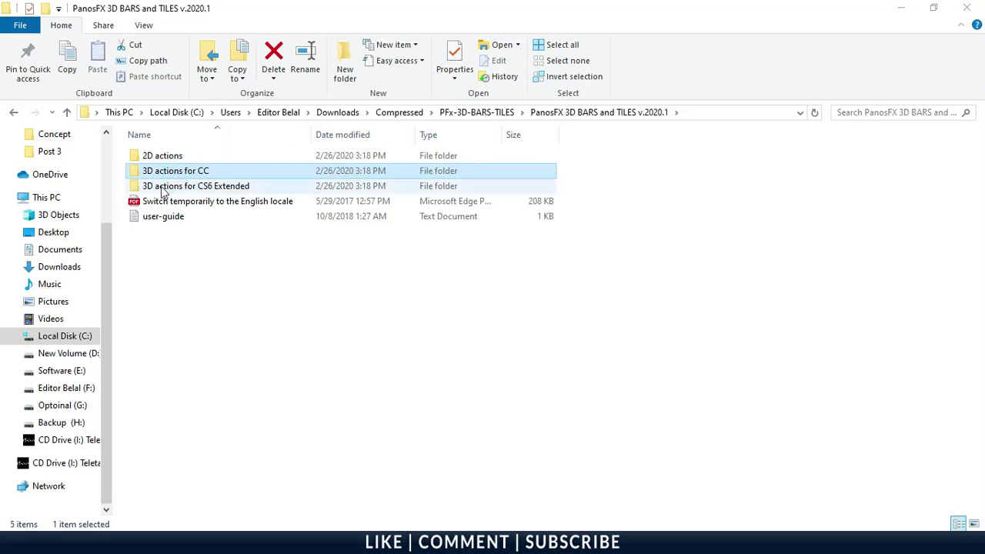
left_click(163, 190)
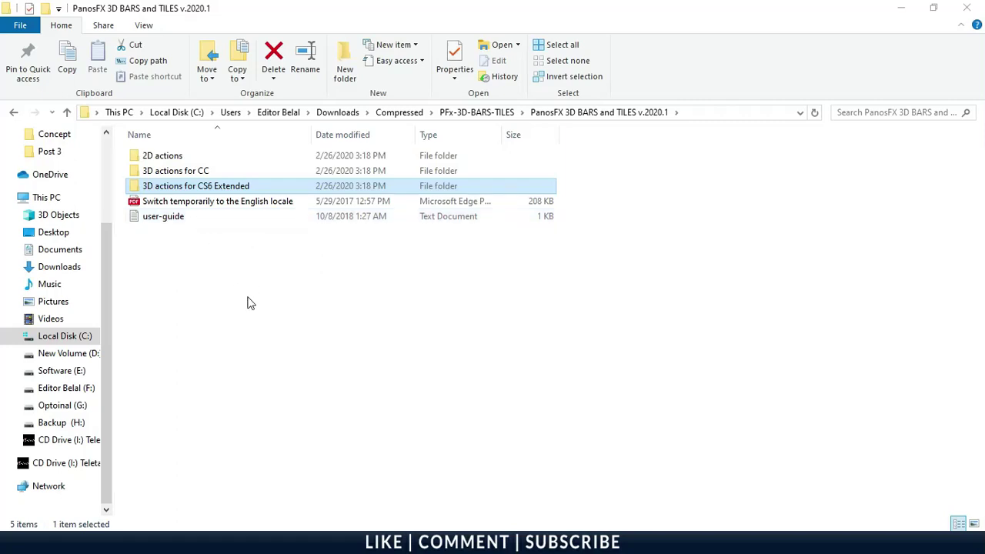
- Open the 3D actions for CC folder and select the 3D bars action file
left_click(191, 177)
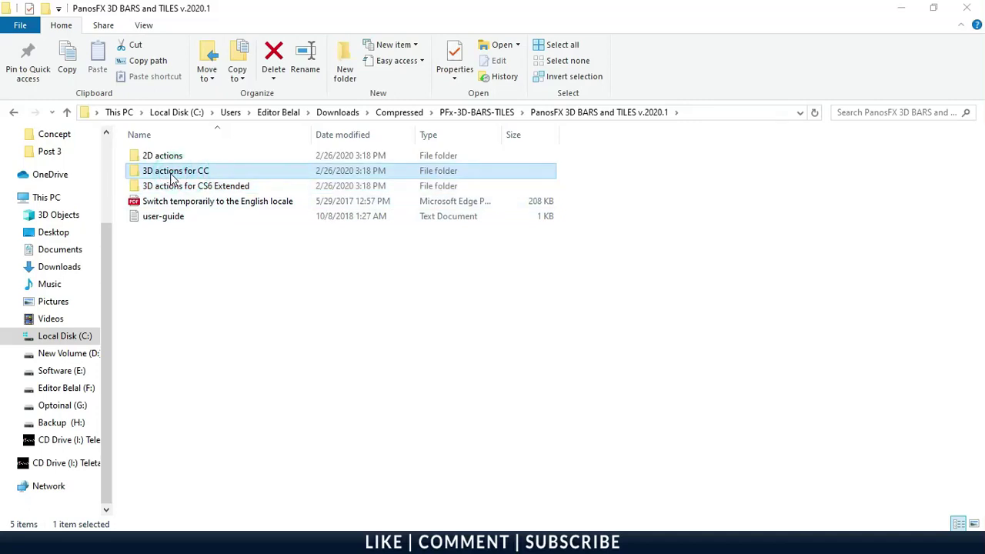
left_click(177, 171)
left_click(167, 171)
double_click(231, 170)
left_click(162, 162)
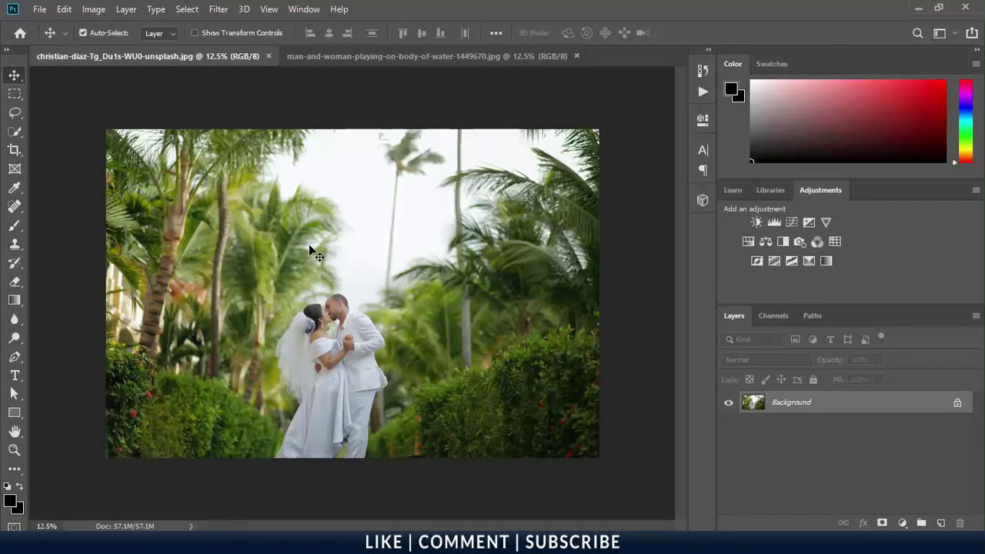
- Show the Actions panel from the Window menu and open its options menu
left_click(703, 91)
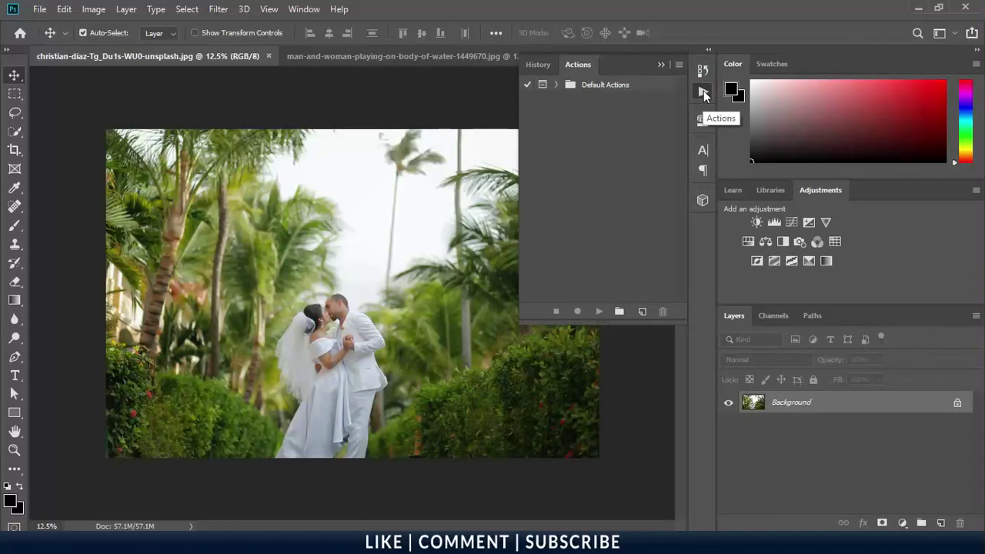
left_click(311, 12)
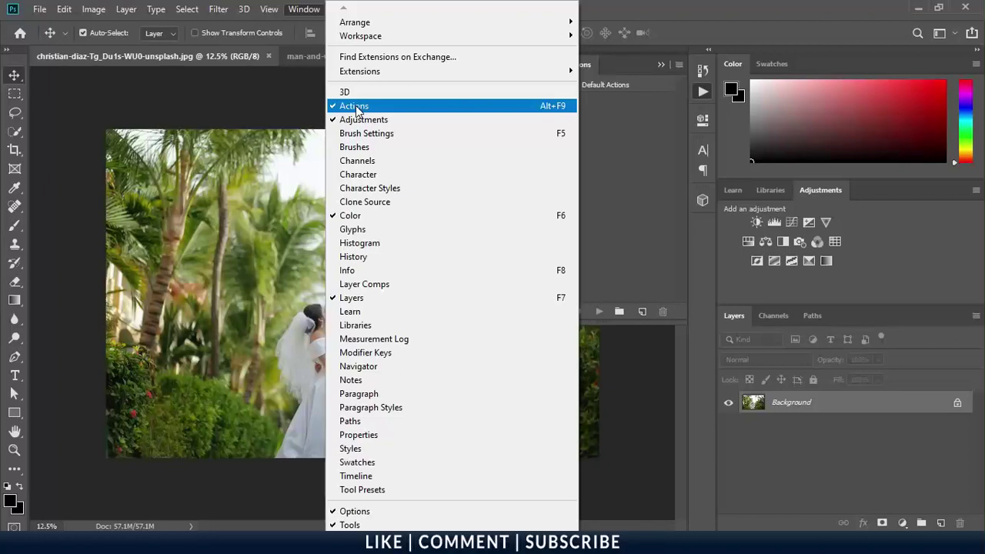
left_click(353, 108)
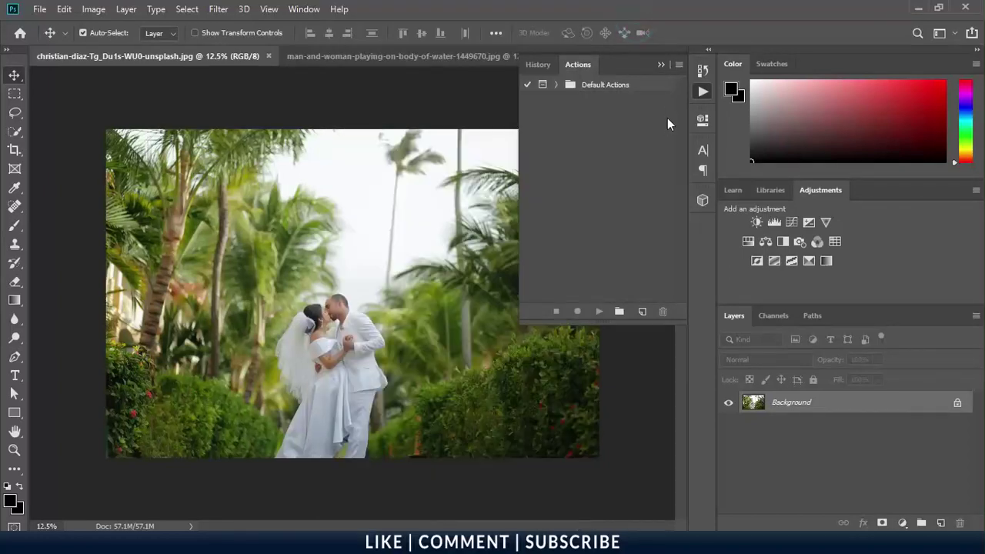
left_click(679, 65)
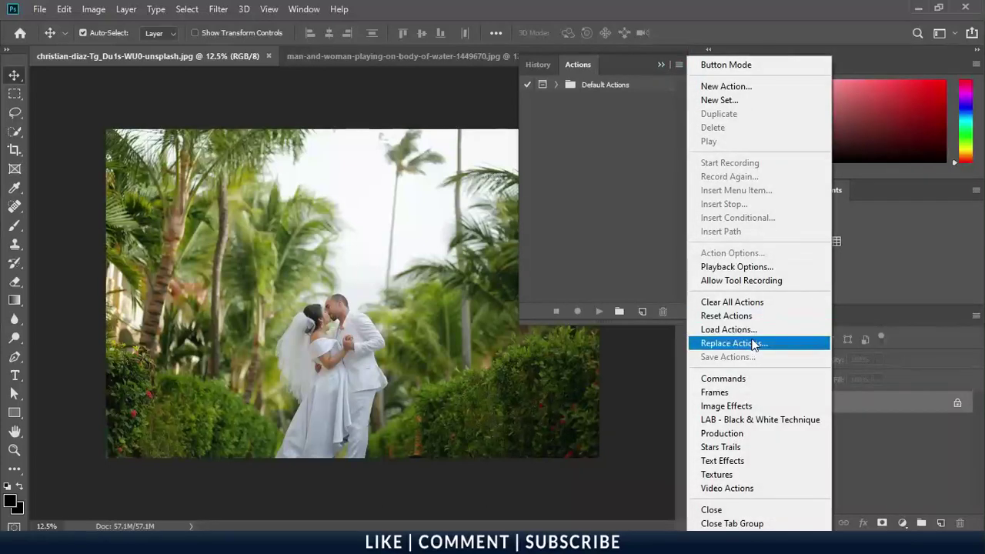
- Load the PFx BARS and TILES 3D .ATN file into the Actions panel
left_click(783, 333)
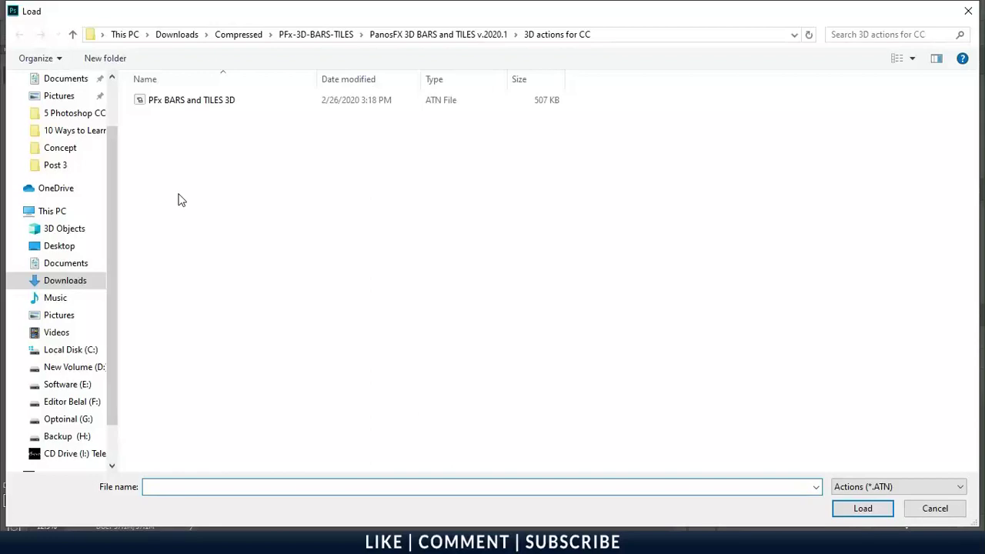
left_click(202, 108)
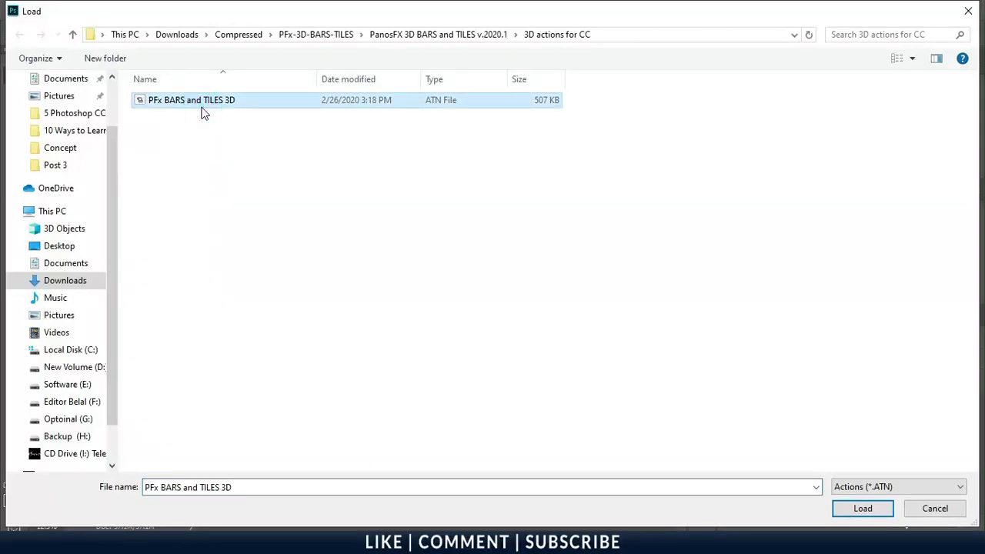
left_click(880, 511)
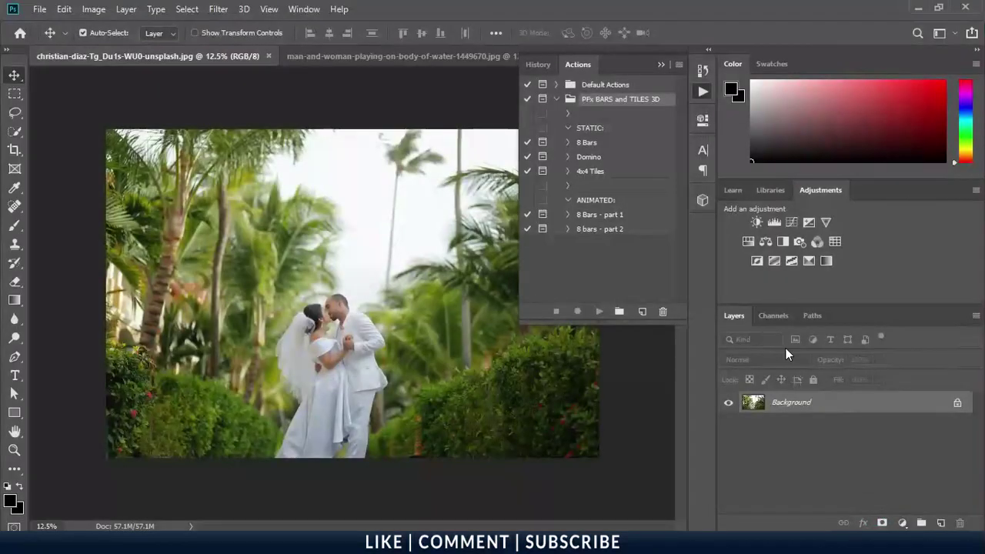
- Look through the set's actions, then select 8 Bars and play it
left_click(605, 144)
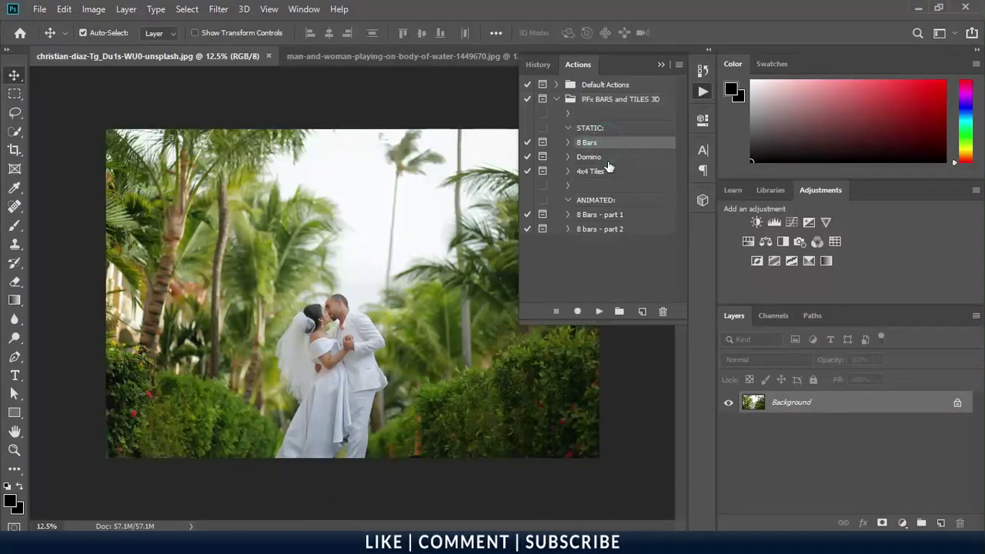
left_click(609, 159)
left_click(608, 173)
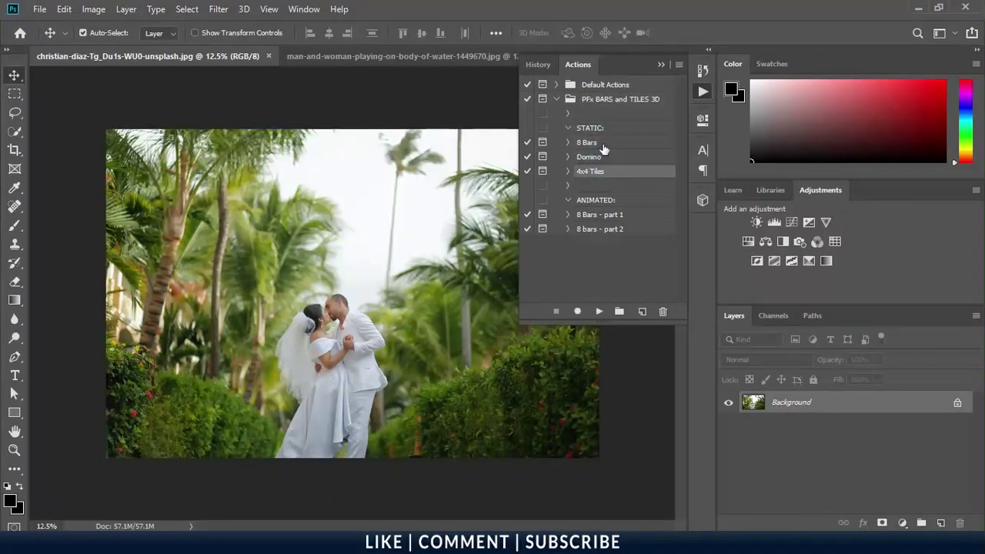
left_click(604, 145)
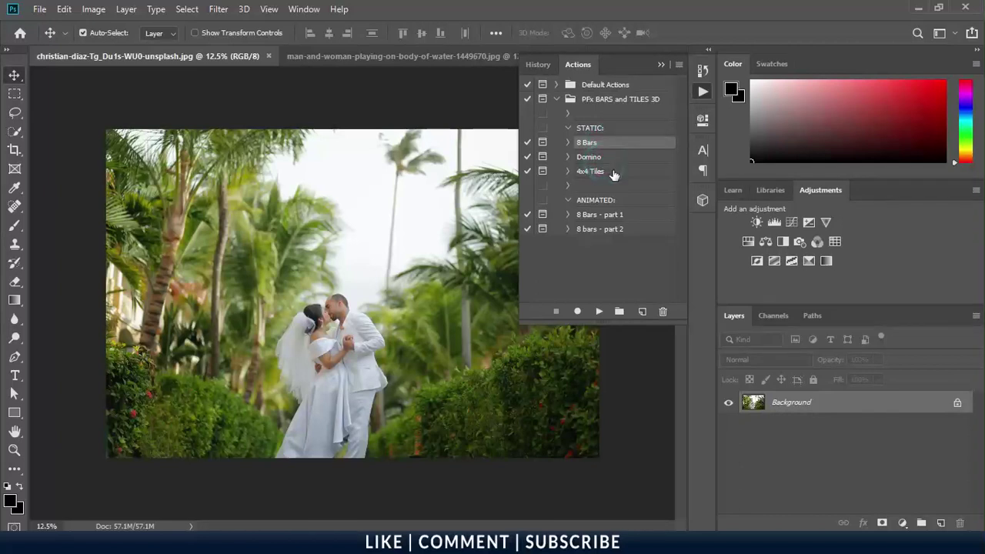
left_click(613, 173)
left_click(603, 144)
left_click(599, 312)
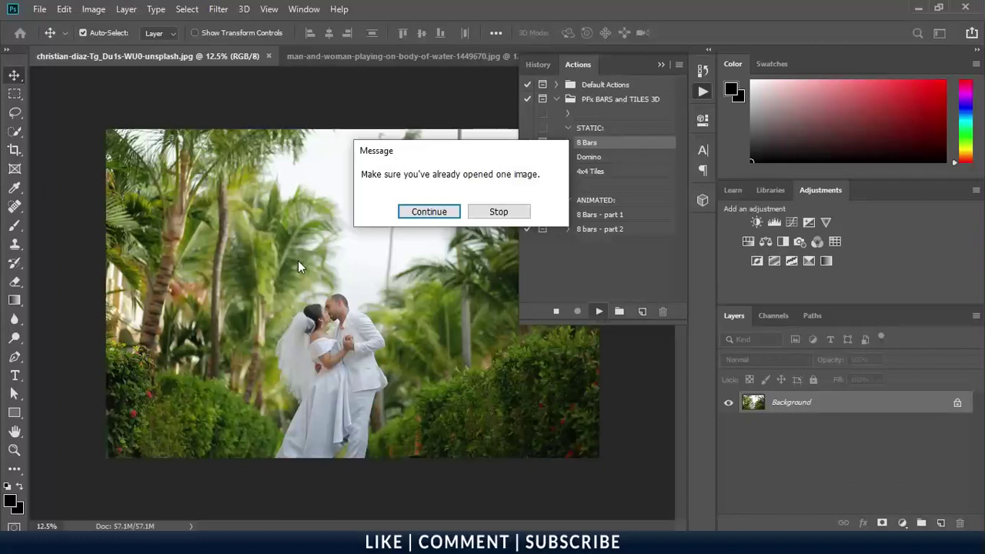
- Continue past the prompts, stretch the transform box over the entire photo and commit it
left_click(429, 212)
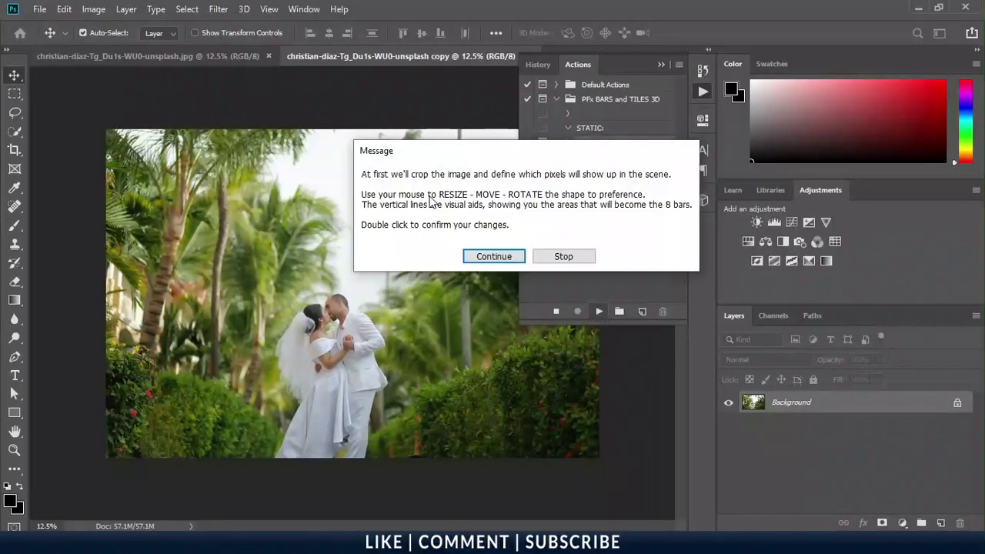
left_click(510, 258)
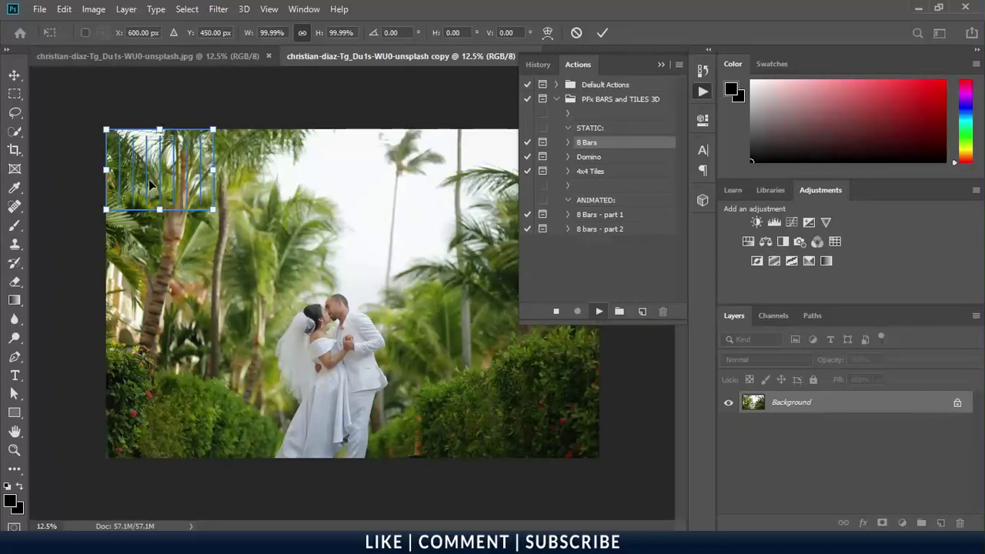
left_click_drag(213, 209, 599, 457)
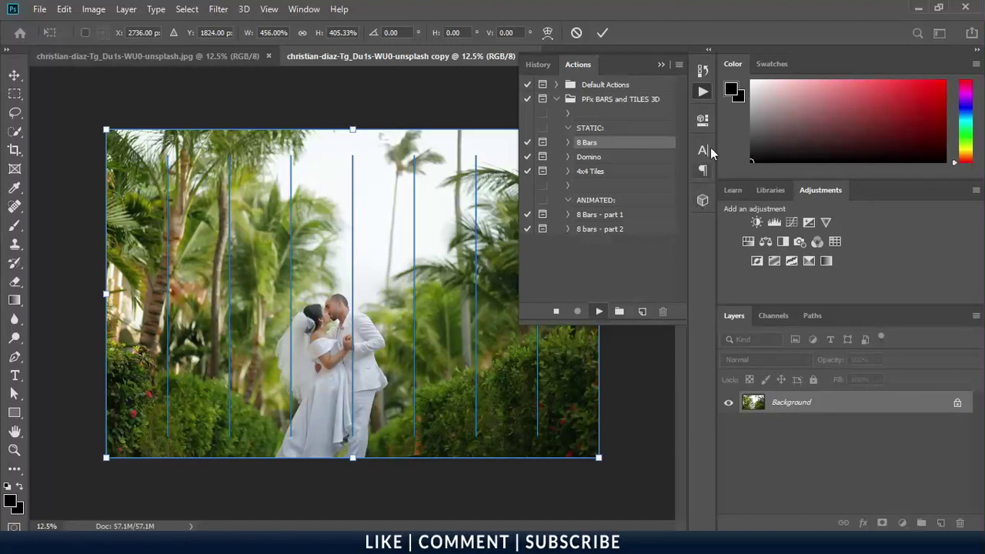
left_click(604, 34)
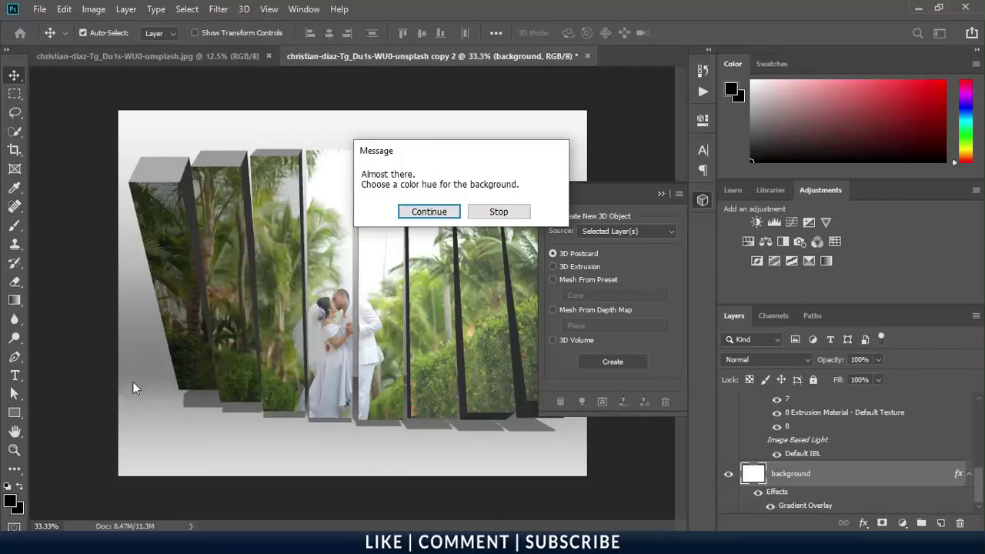
- Colorize the background in Hue/Saturation with Hue 129 and Saturation 19
left_click(429, 212)
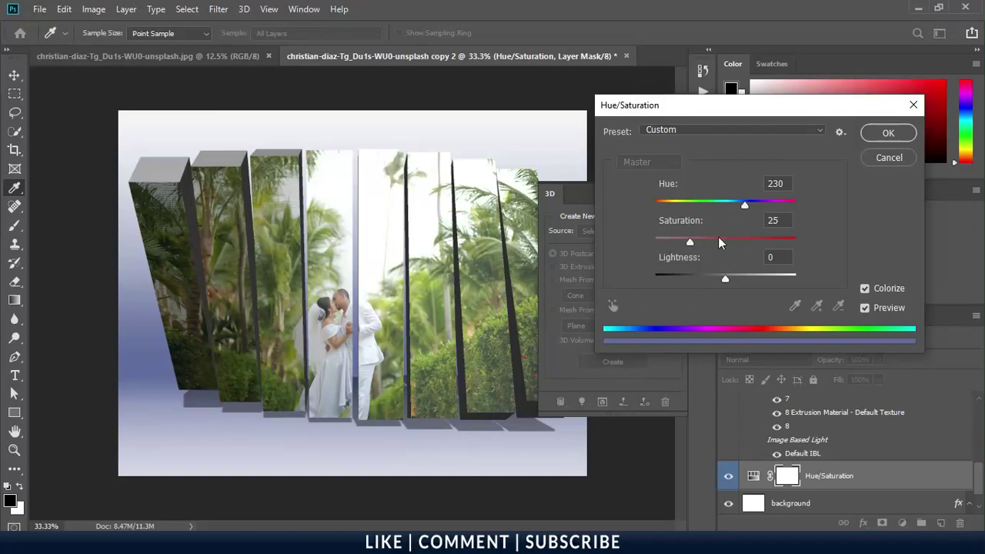
left_click_drag(744, 205, 707, 205)
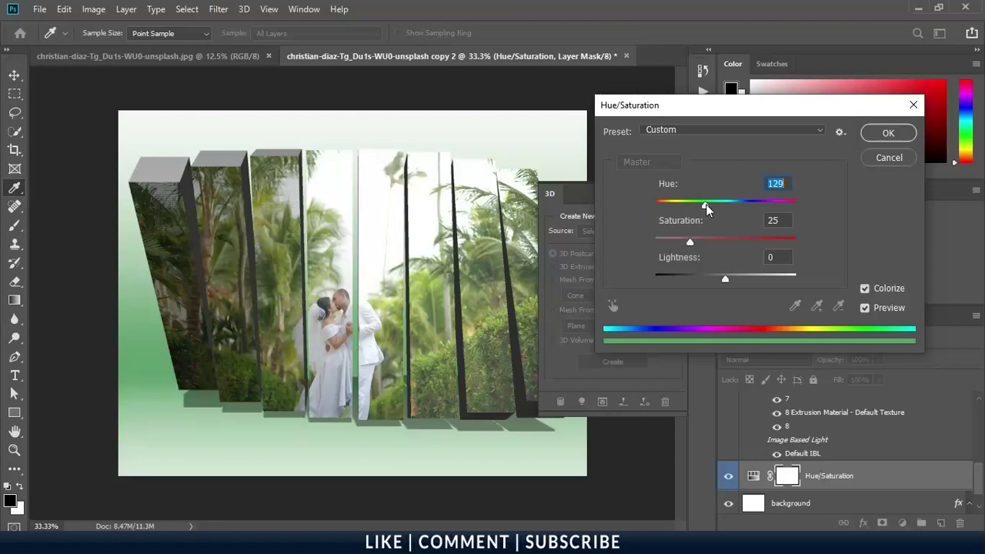
mouse_move(689, 241)
left_mouse_down()
mouse_move(715, 241)
mouse_move(658, 253)
mouse_move(682, 253)
left_mouse_up()
- Accept the green tint, let the action add the floor reflection, and close its final message
left_click(885, 133)
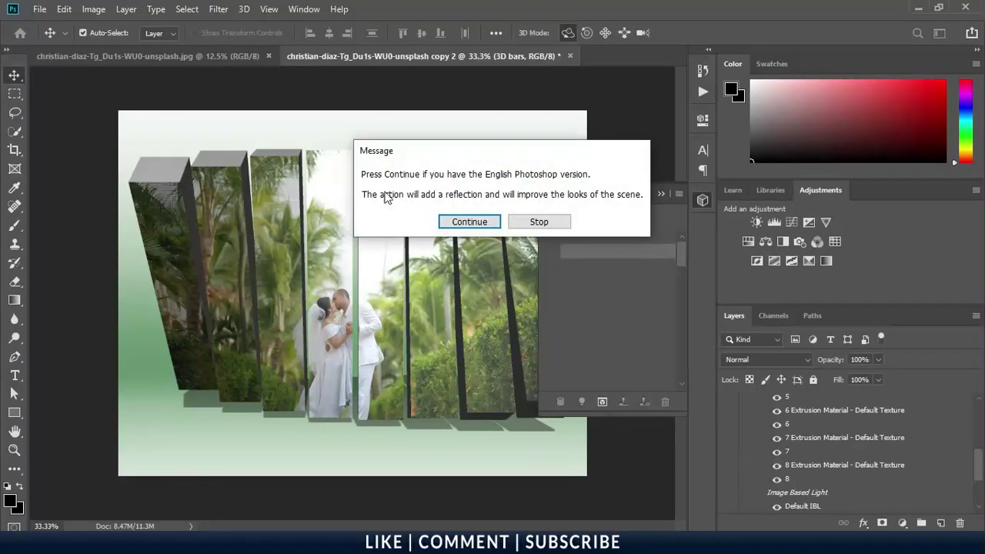
left_click(480, 222)
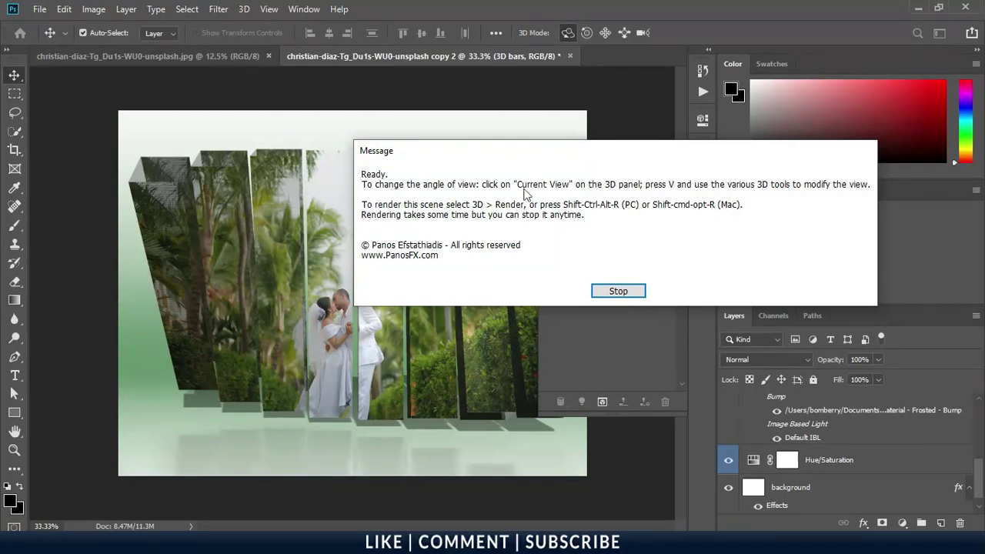
left_click(620, 291)
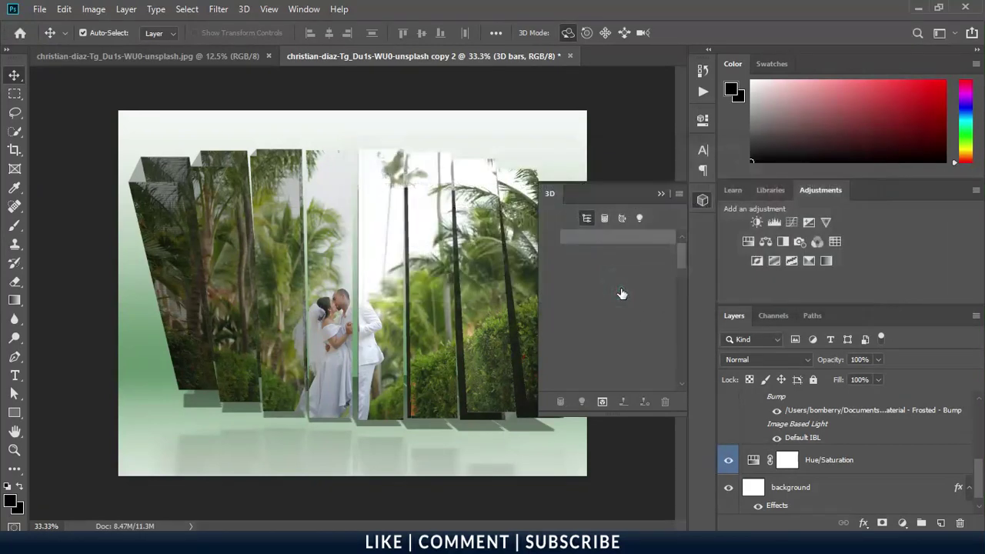
- Close the 3D panel, orbit the bars to a new angle, and collapse the Textures list
left_click(659, 194)
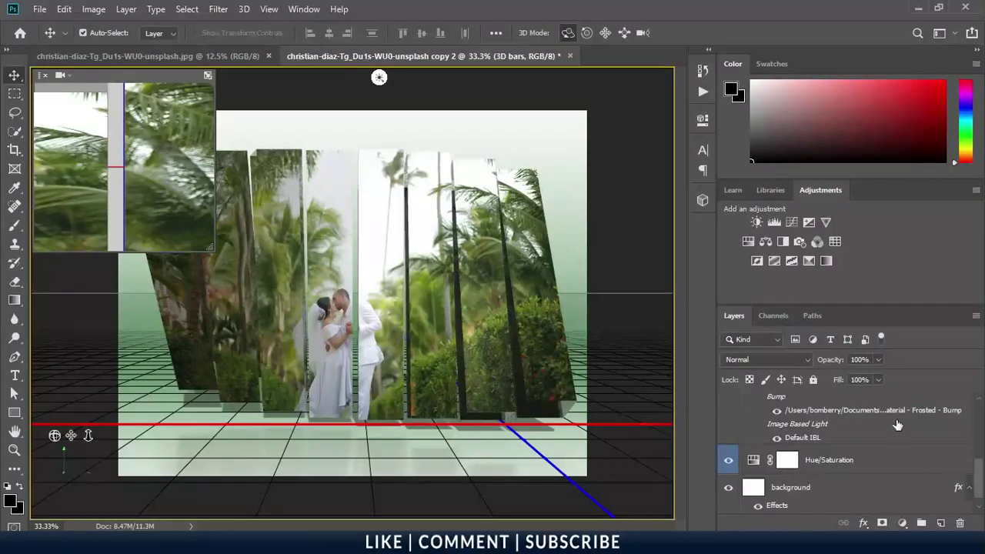
mouse_move(541, 259)
left_mouse_down()
mouse_move(546, 268)
mouse_move(310, 258)
mouse_move(556, 259)
left_mouse_up()
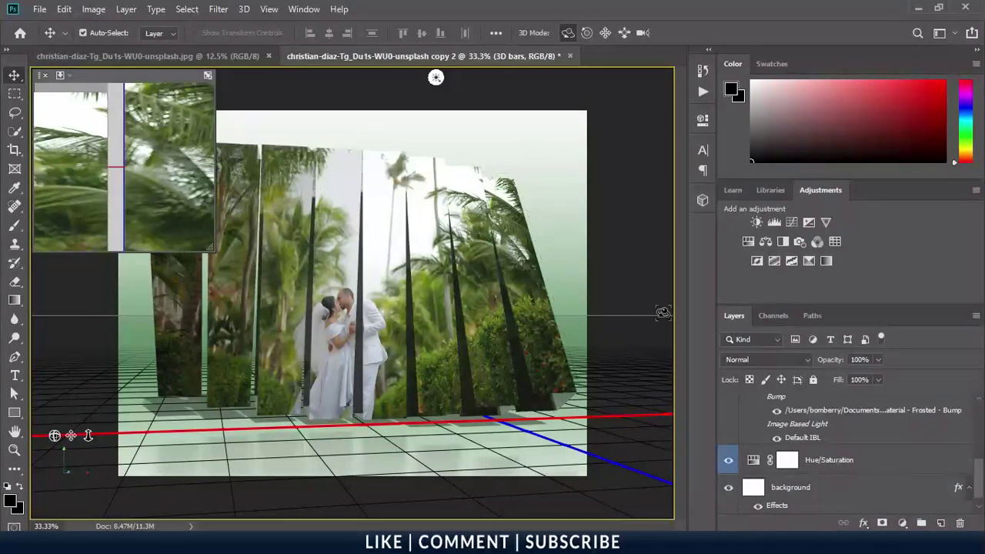
scroll(872, 439, "up", 5)
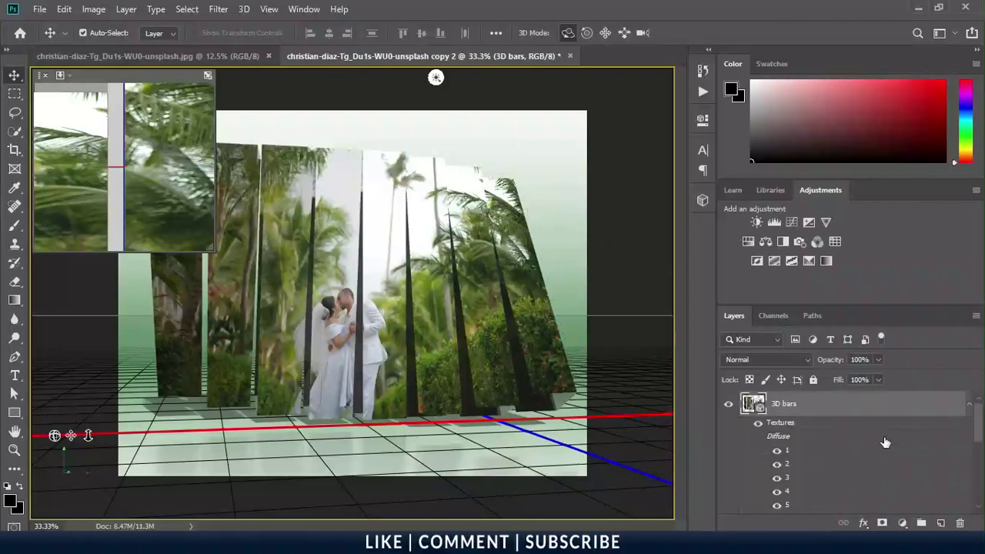
scroll(885, 442, "down", 5)
scroll(839, 435, "up", 5)
left_click(970, 406)
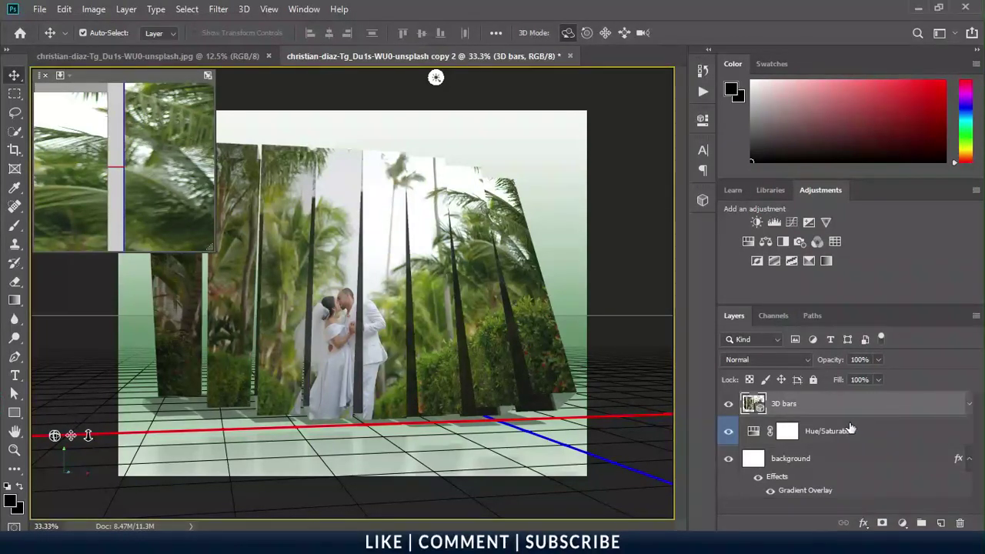
left_click(752, 434)
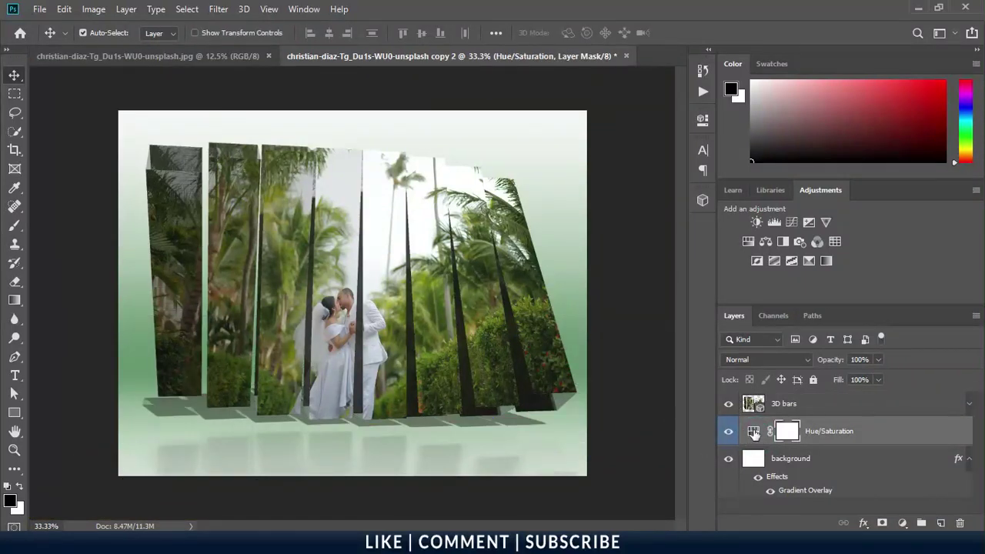
double_click(754, 433)
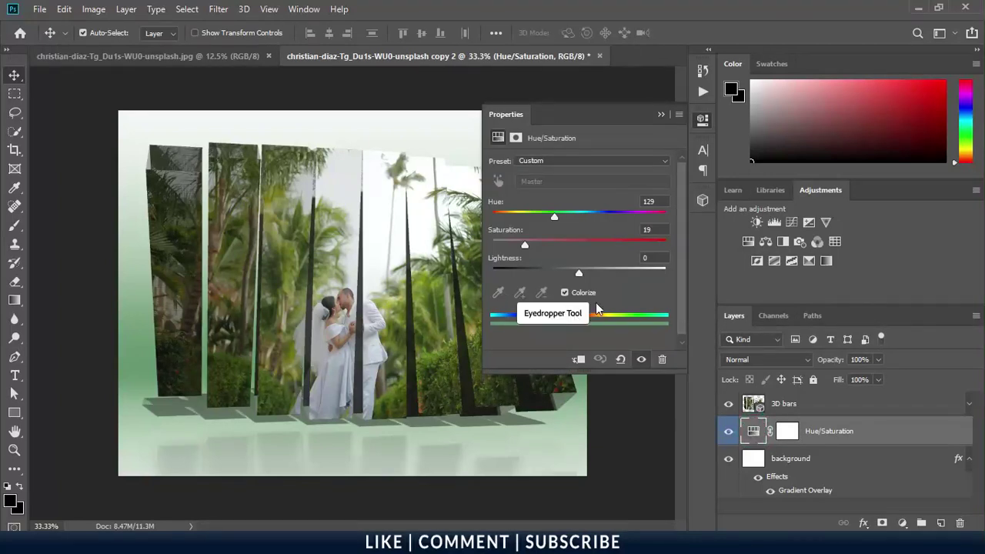
left_click(659, 114)
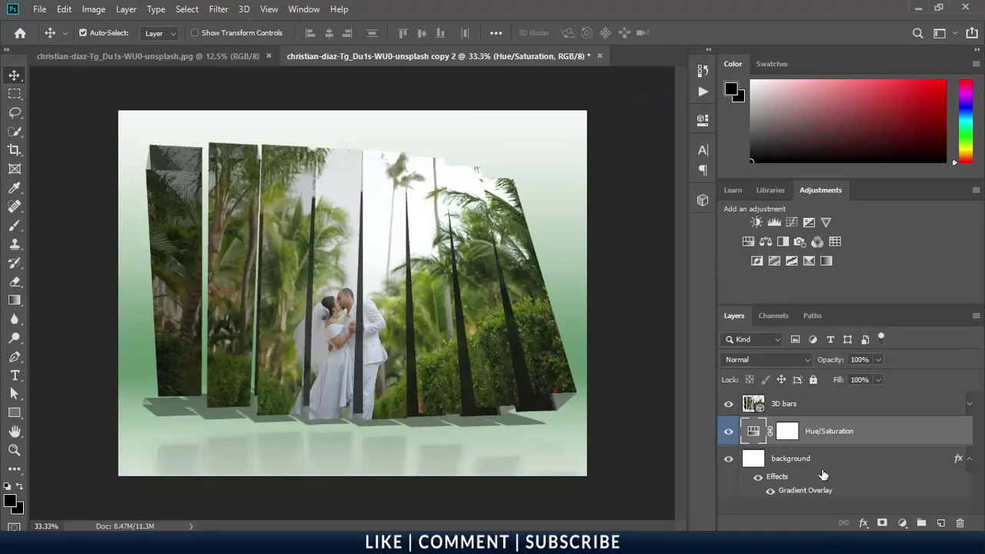
left_click(778, 479)
double_click(778, 478)
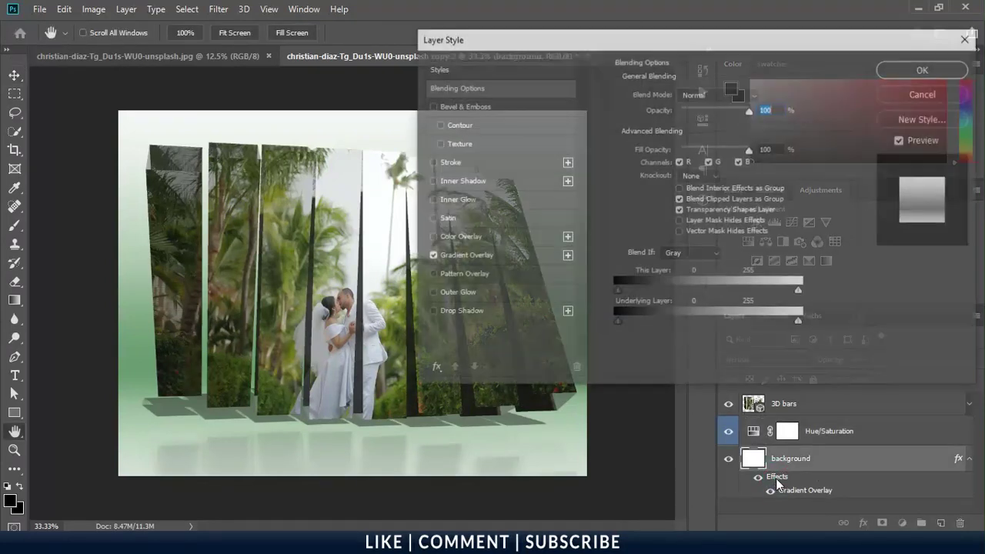
left_click(482, 256)
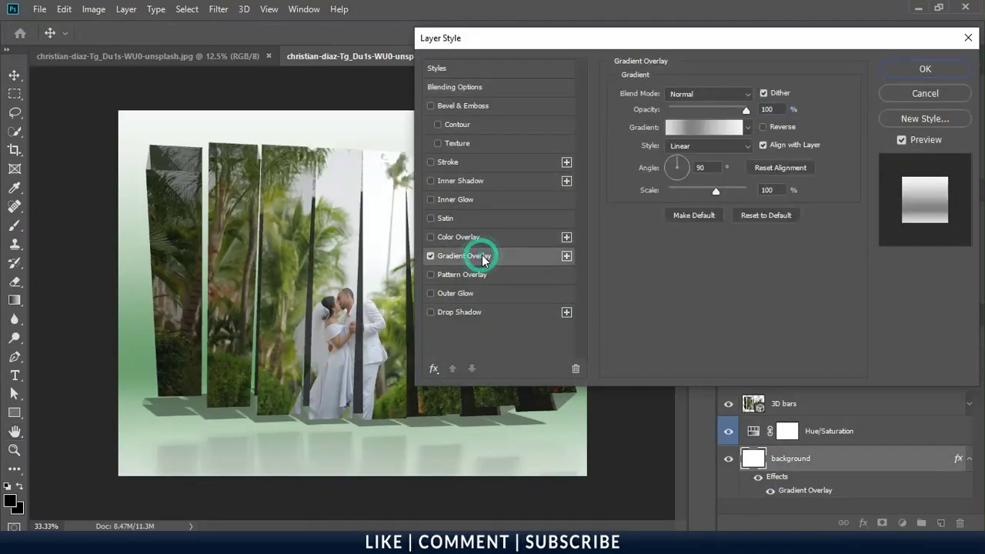
left_click(700, 128)
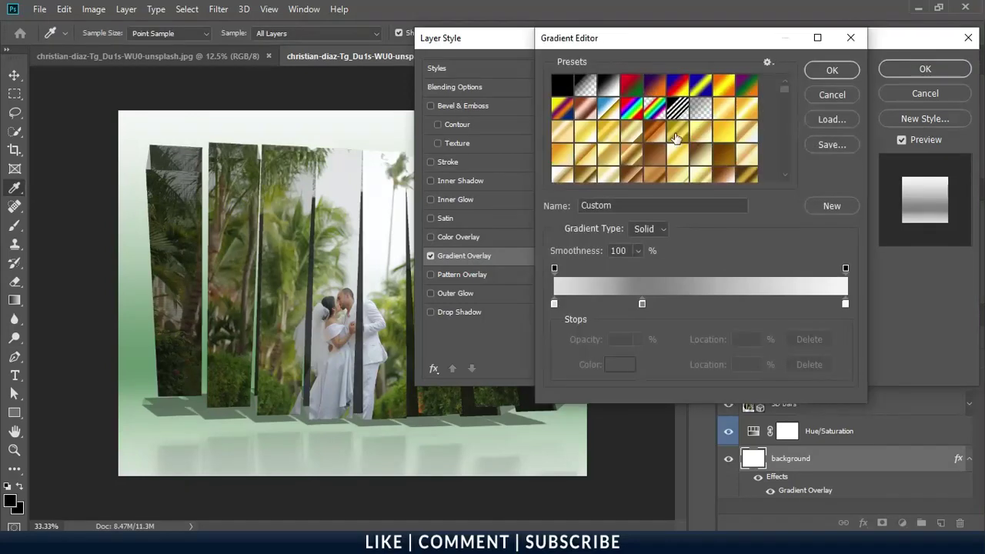
left_click(582, 132)
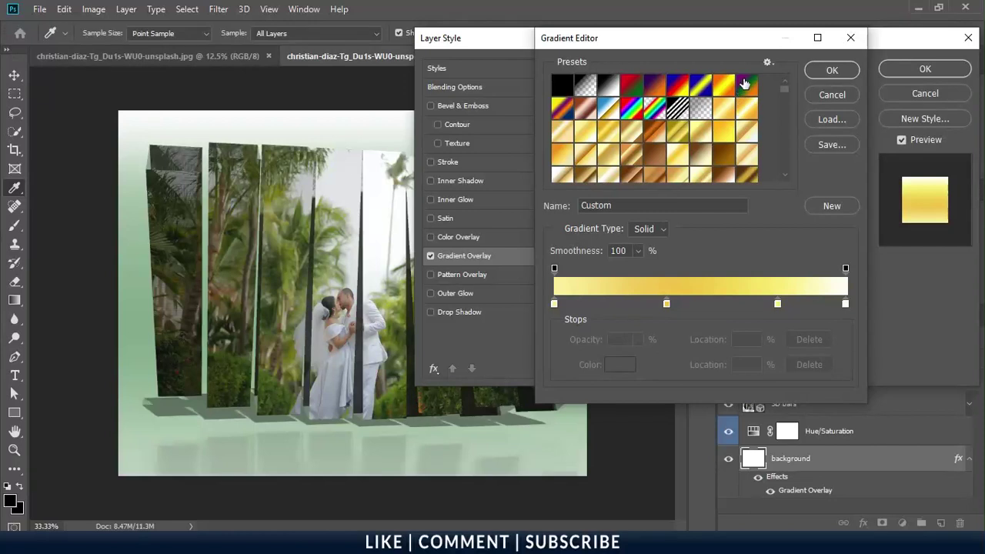
left_click(745, 85)
left_click(714, 162)
scroll(708, 154, "down", 2)
scroll(704, 150, "down", 1)
scroll(702, 146, "down", 1)
left_click(701, 146)
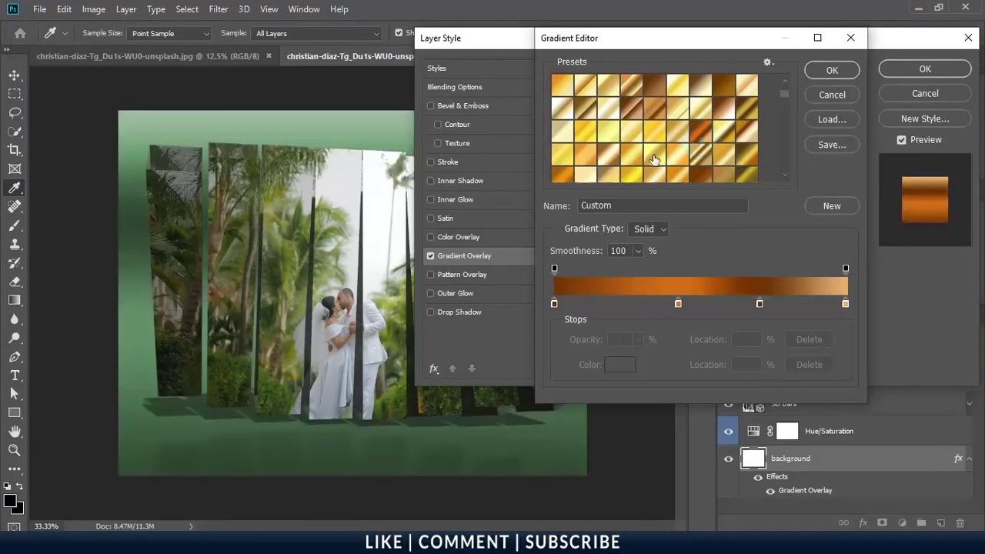
left_click(608, 154)
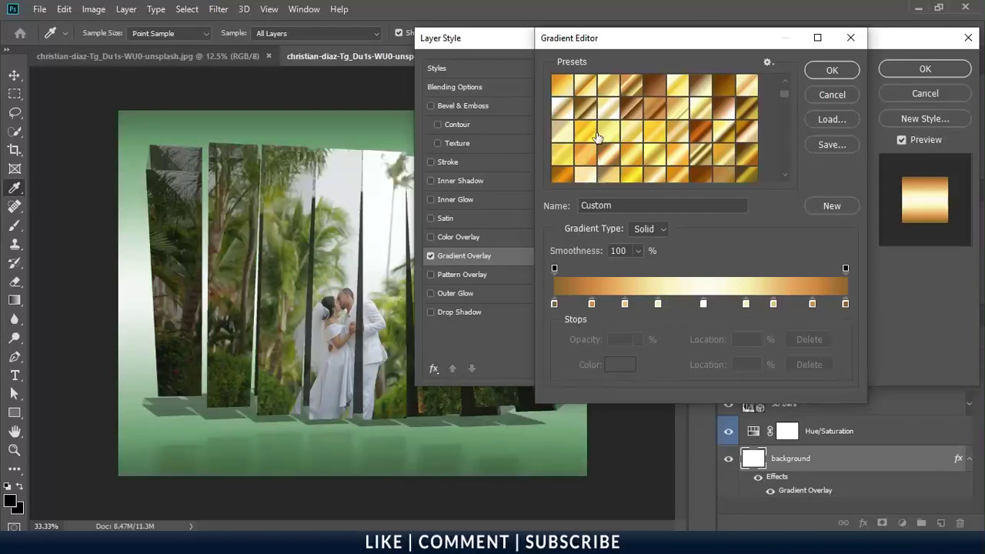
left_click(587, 133)
left_click(608, 131)
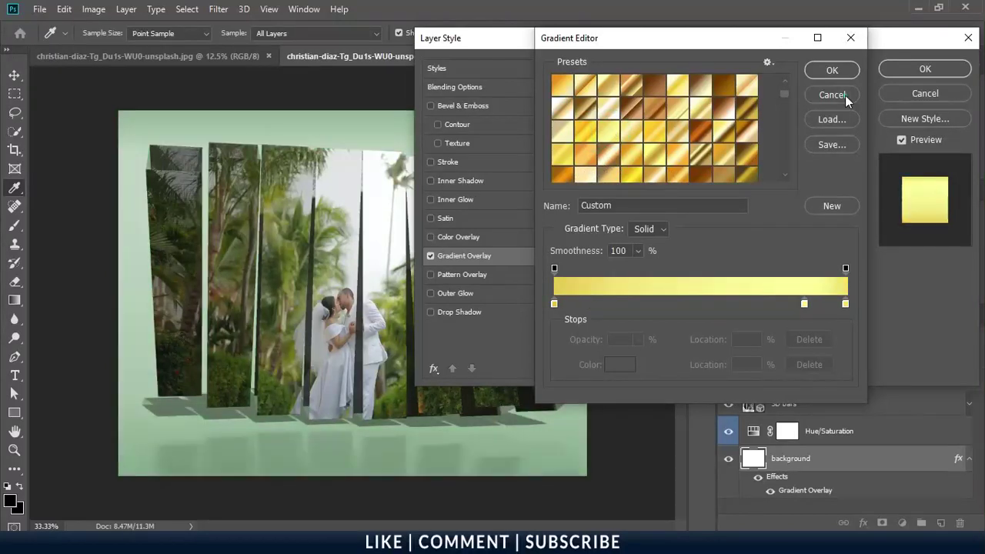
left_click(846, 95)
left_click(916, 93)
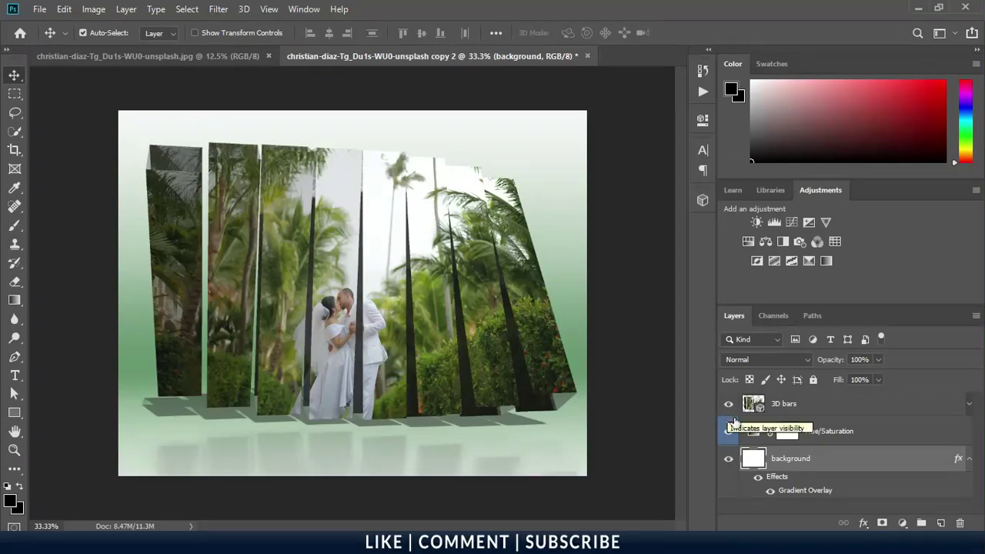
- Tilt the 3D bars slightly, then reselect the background layer and open Save As
left_click(970, 459)
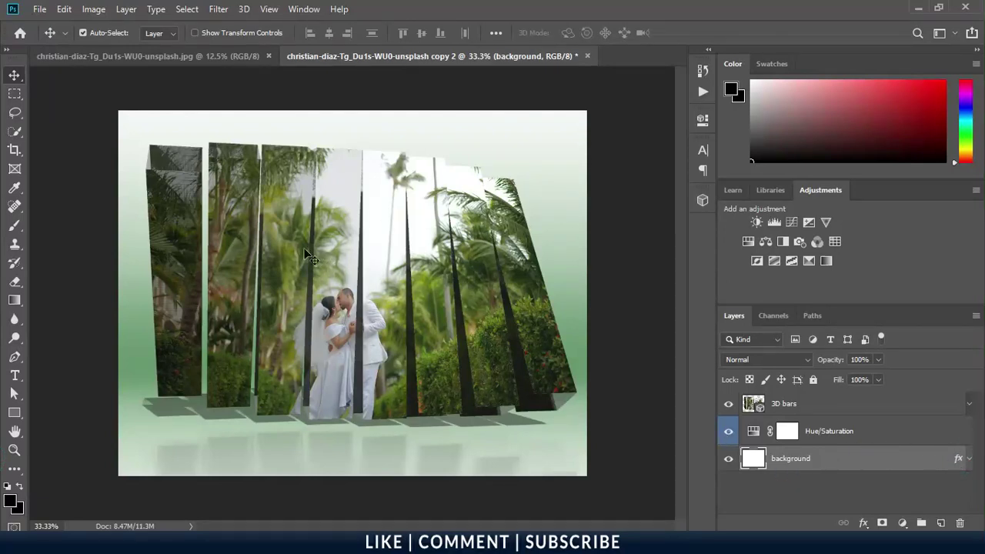
left_click(824, 407)
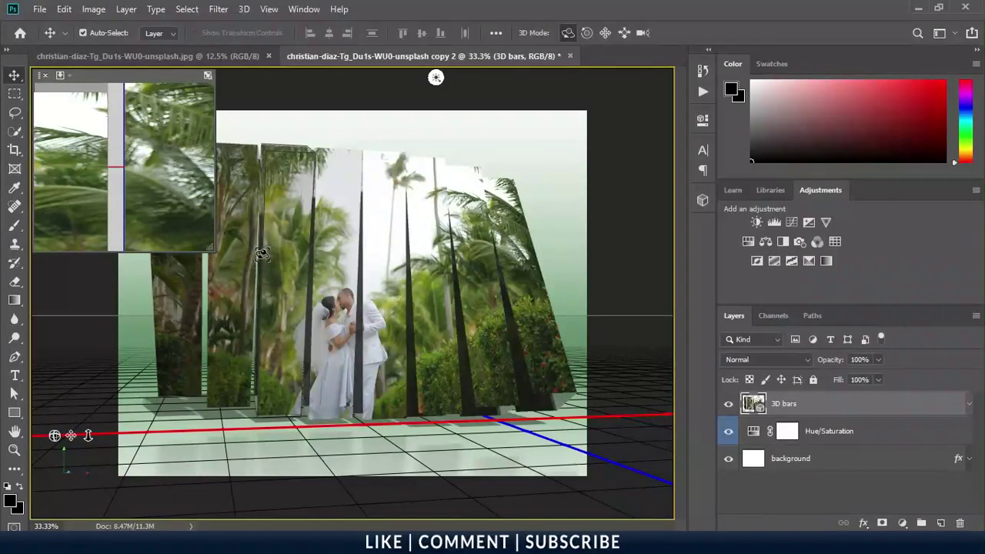
left_click_drag(539, 367, 545, 374)
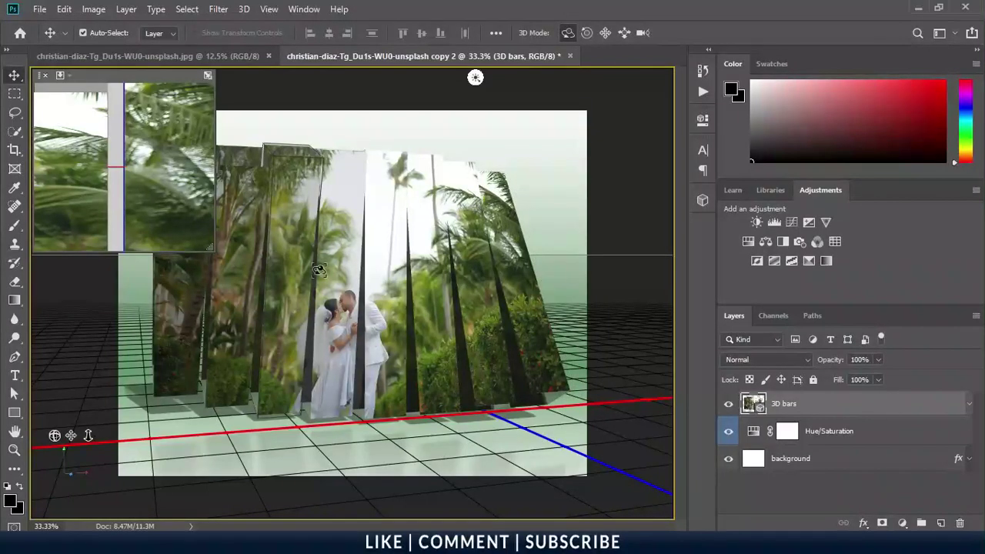
left_click(828, 455)
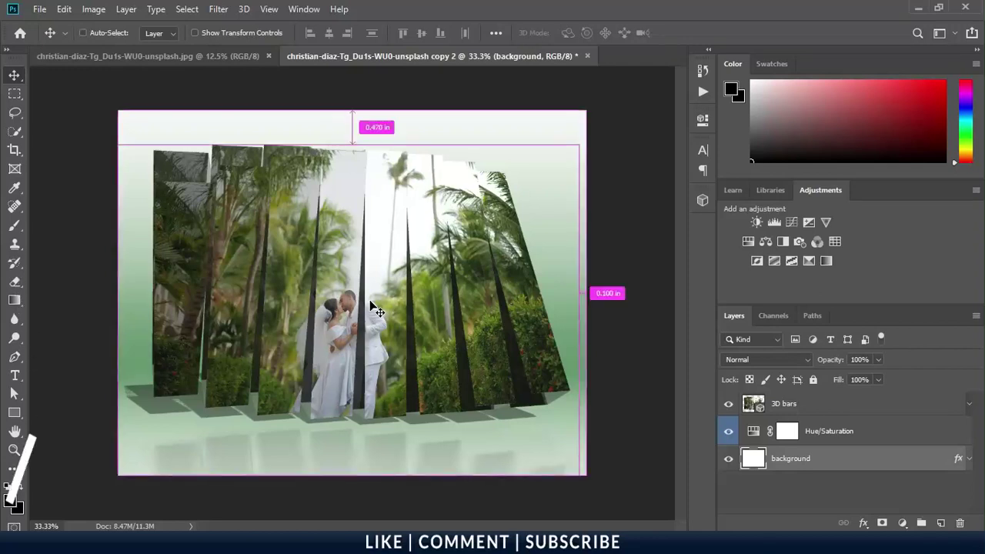
key("ctrl+shift+s")
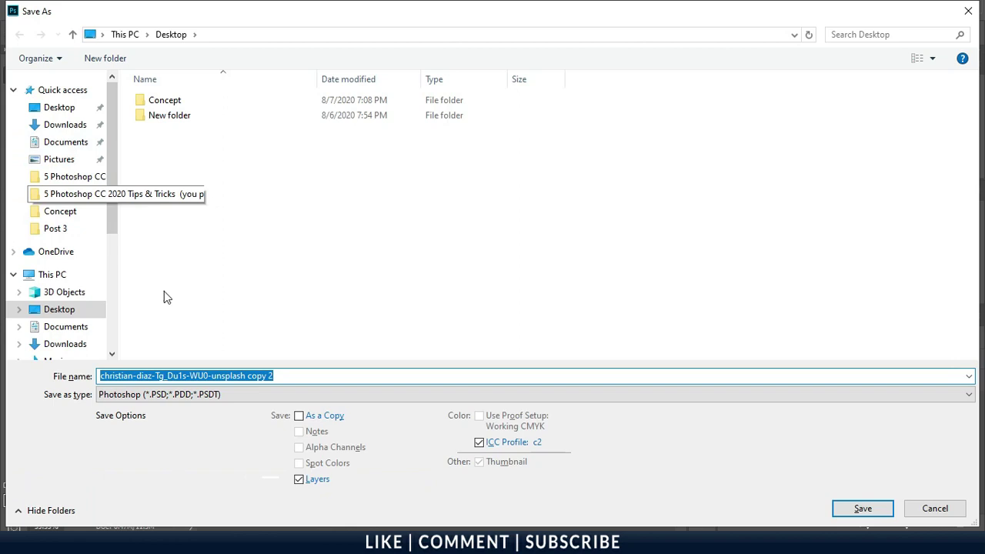
- Save the collage to the Desktop as a JPEG at Quality 12 Maximum, Progressive
left_click(201, 396)
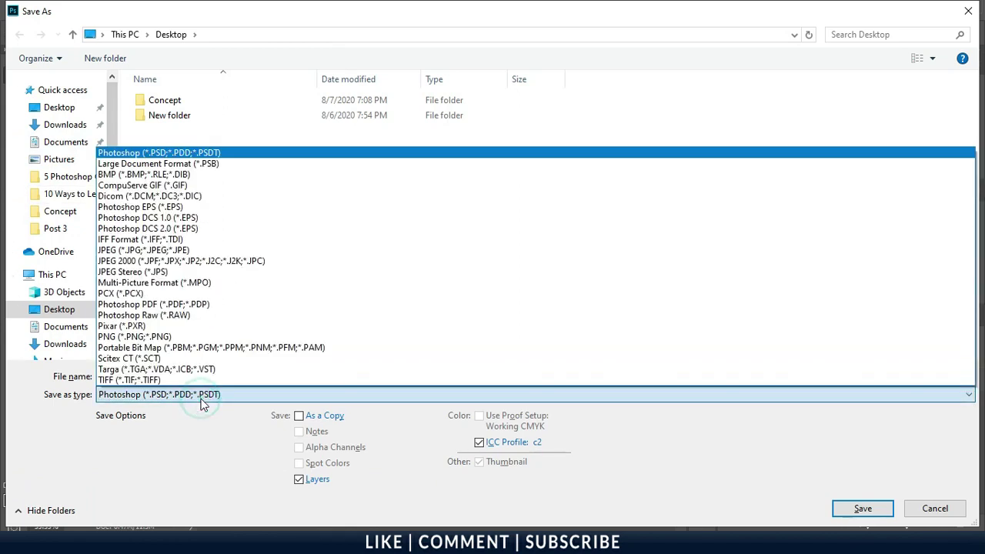
left_click(194, 250)
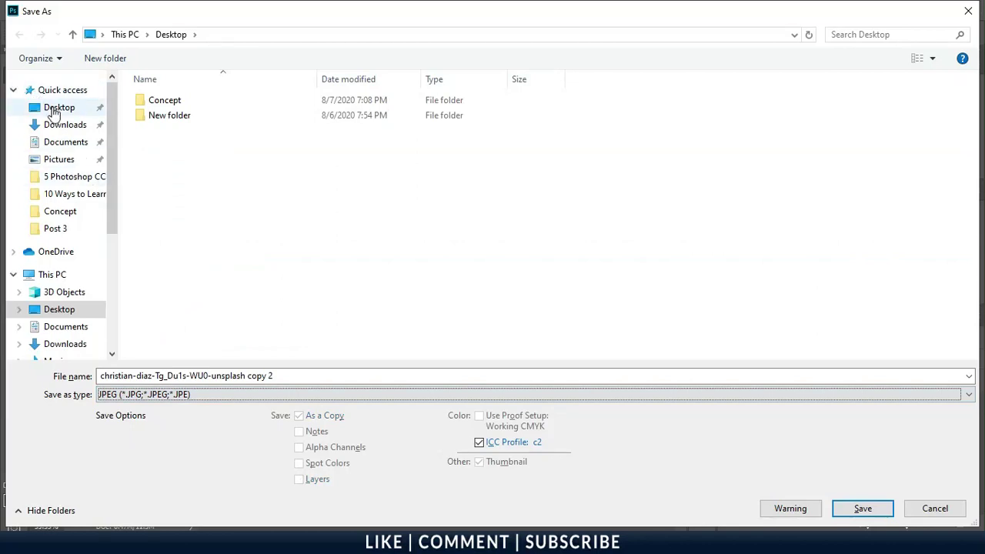
left_click(54, 111)
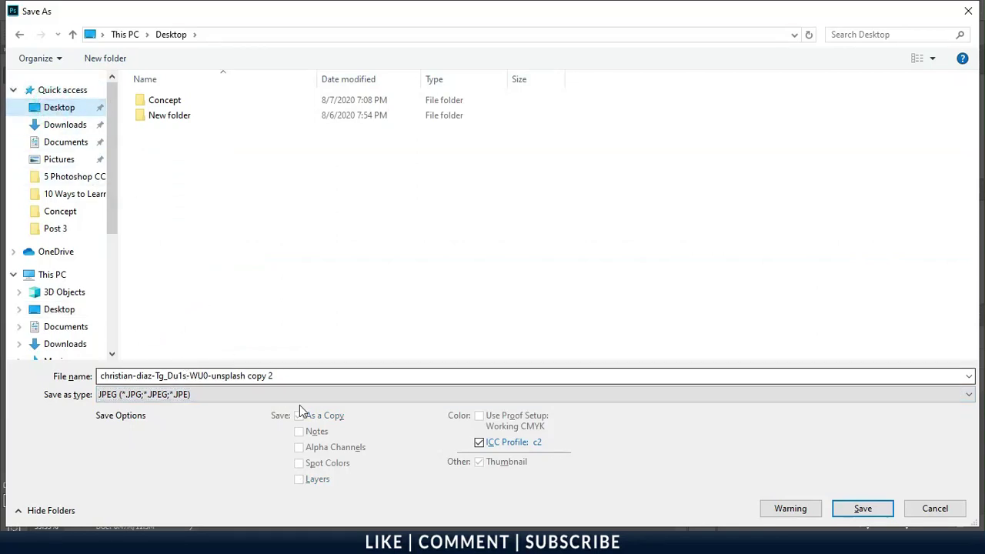
left_click(863, 509)
left_click(568, 123)
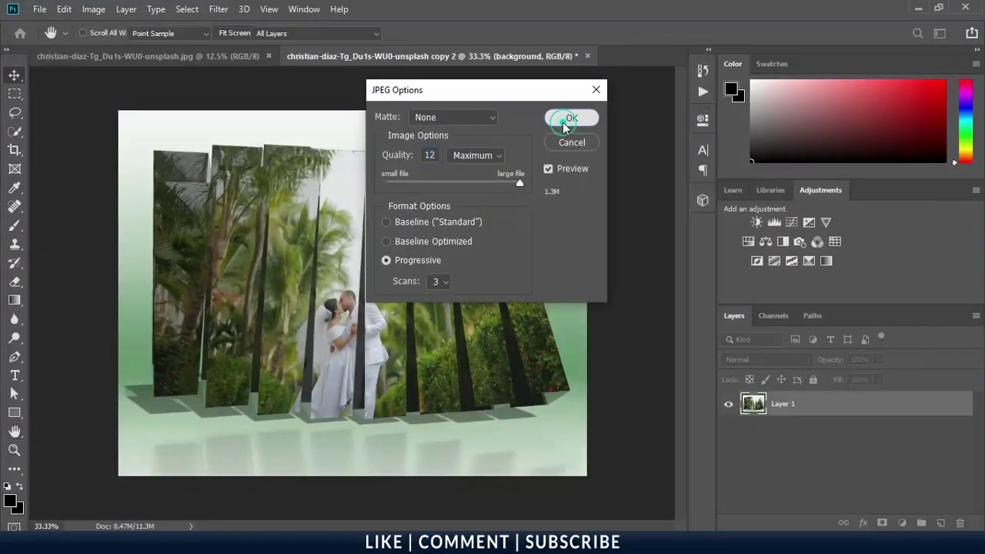
left_click(918, 10)
left_click(891, 7)
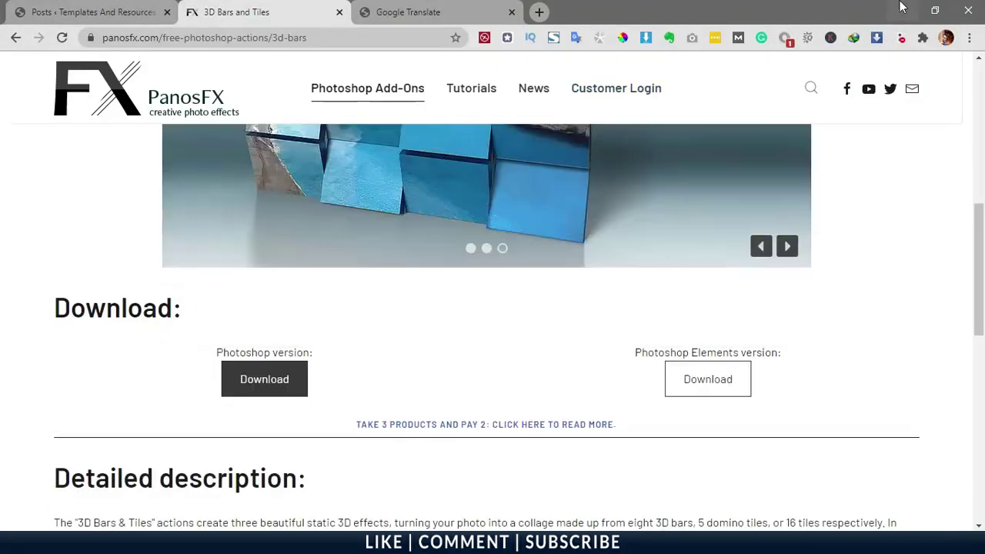
left_click(902, 11)
double_click(51, 338)
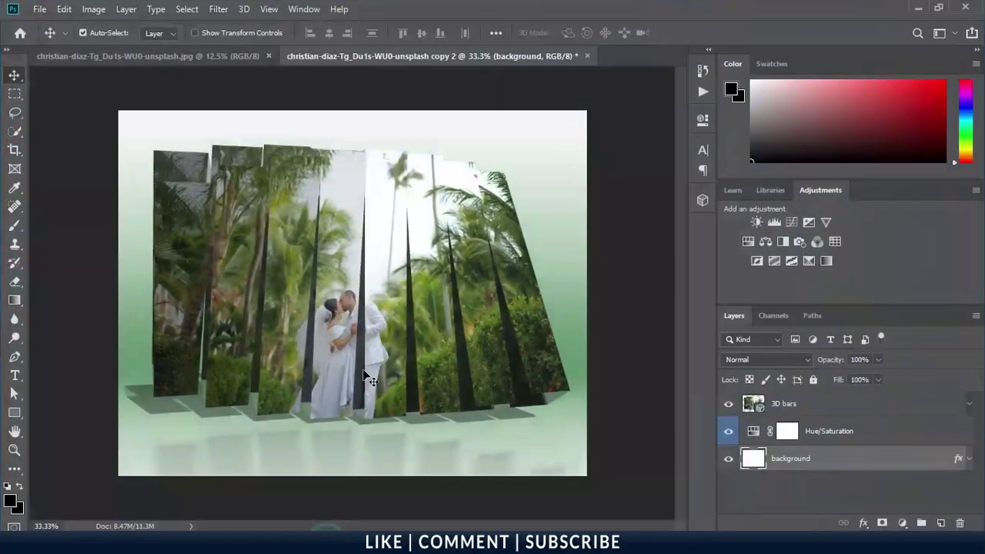
left_click(231, 57)
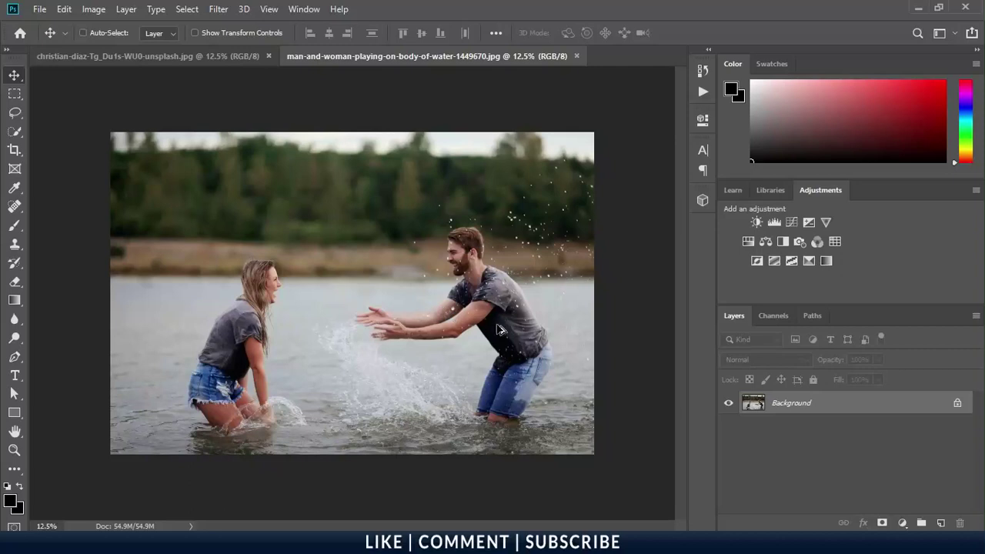
- Run the 4x4 Tiles action from the PFx BARS and TILES 3D set on the couple photo
scroll(498, 330, "up", 2)
scroll(498, 330, "down", 1)
scroll(498, 329, "up", 1)
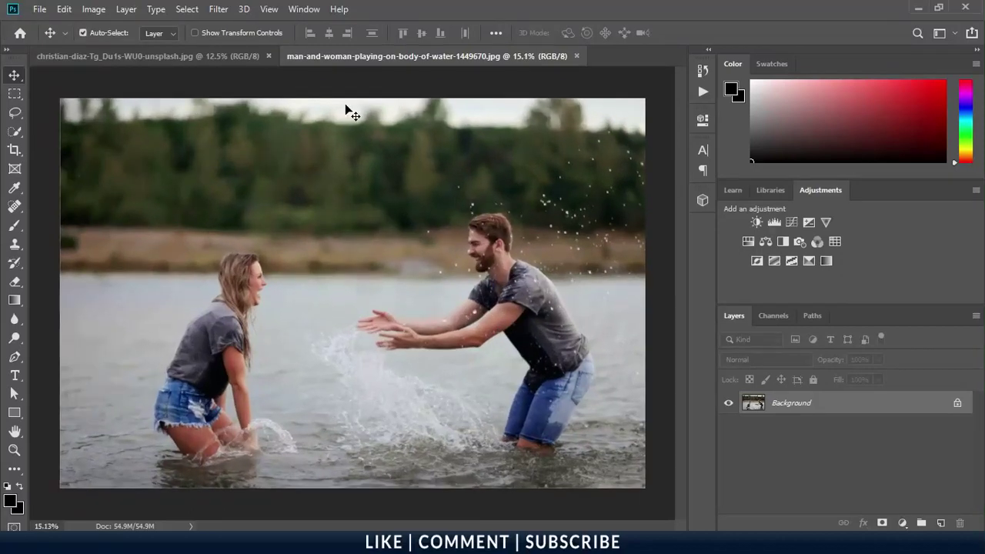
left_click(703, 91)
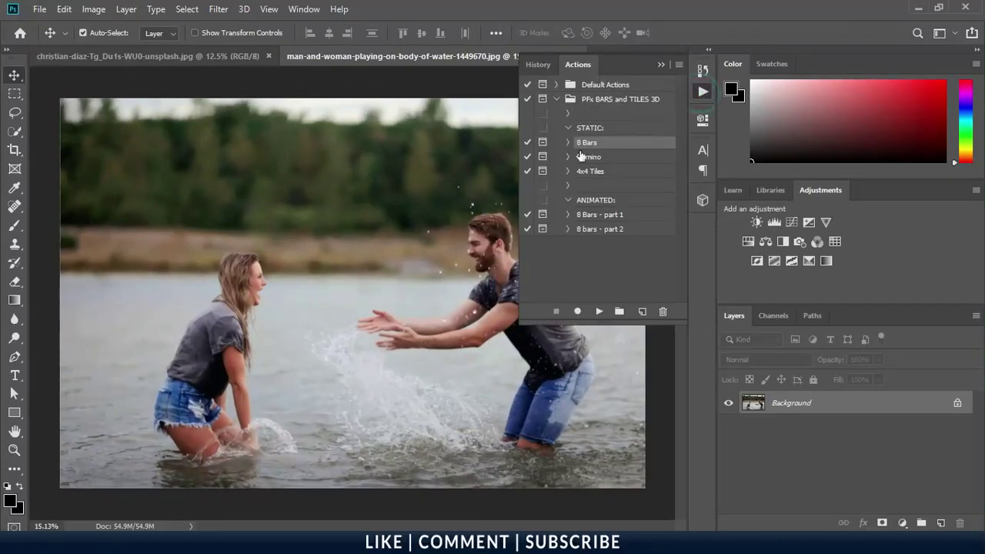
left_click(603, 159)
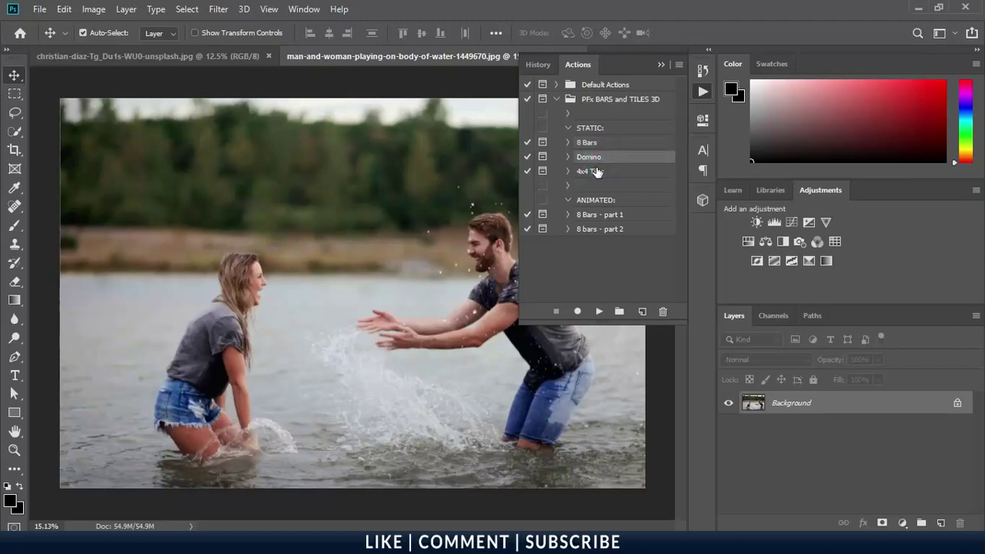
left_click(598, 171)
left_click(599, 311)
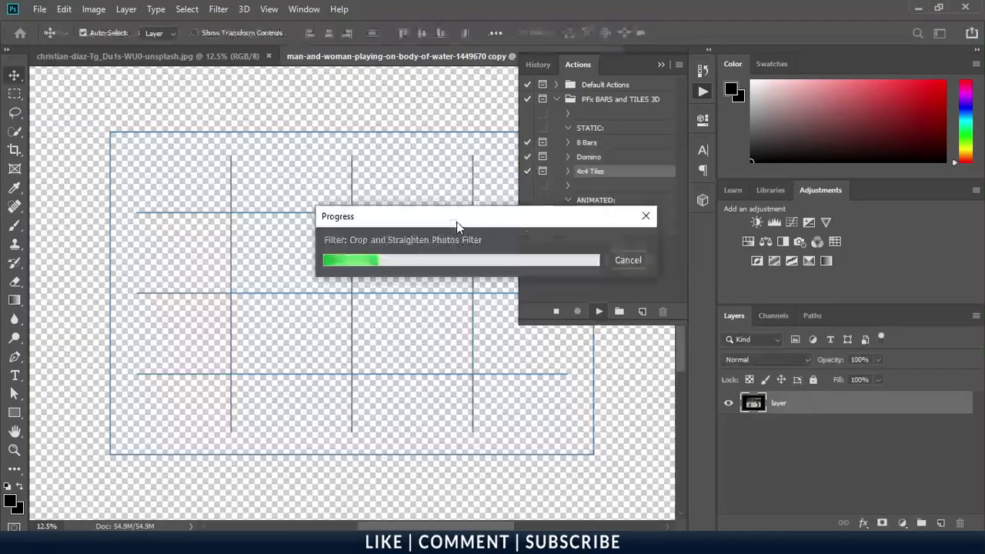